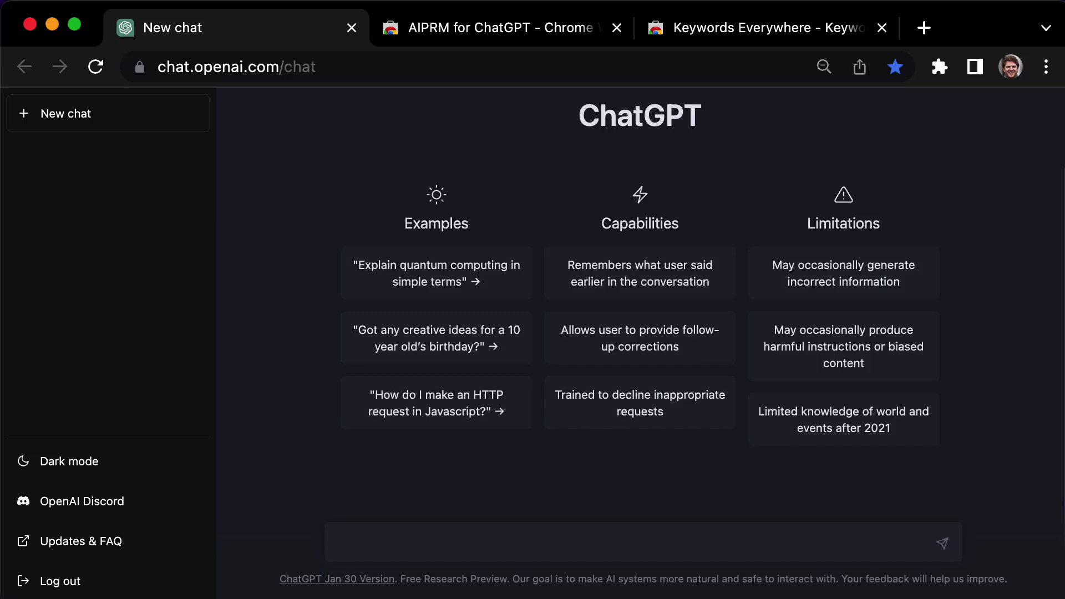
Add the AIPRM for ChatGPT extension to Chrome from its Web Store page
left_click(432, 32)
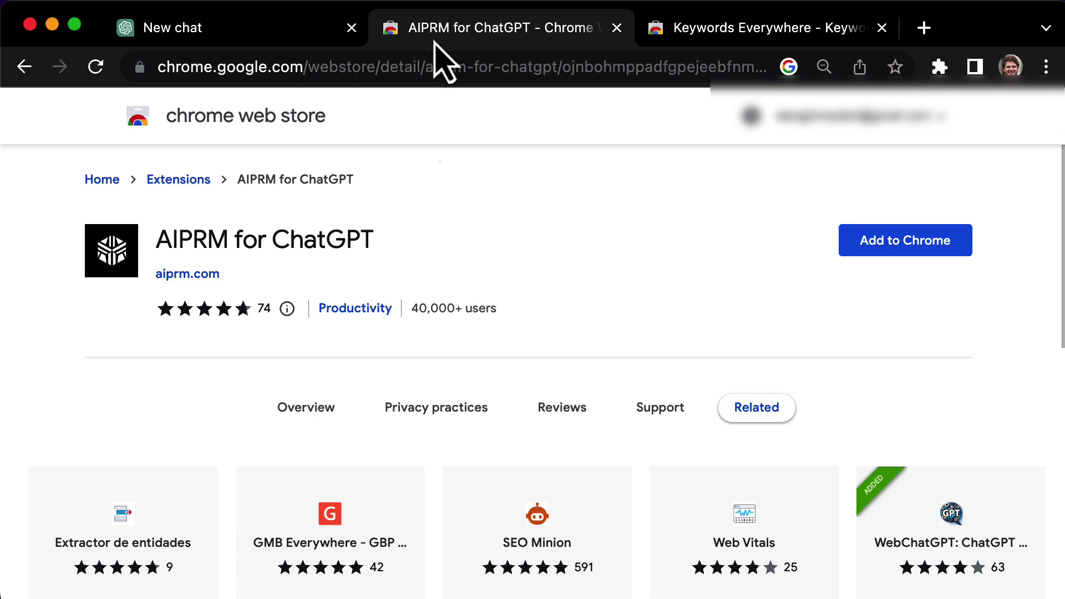
left_click(896, 255)
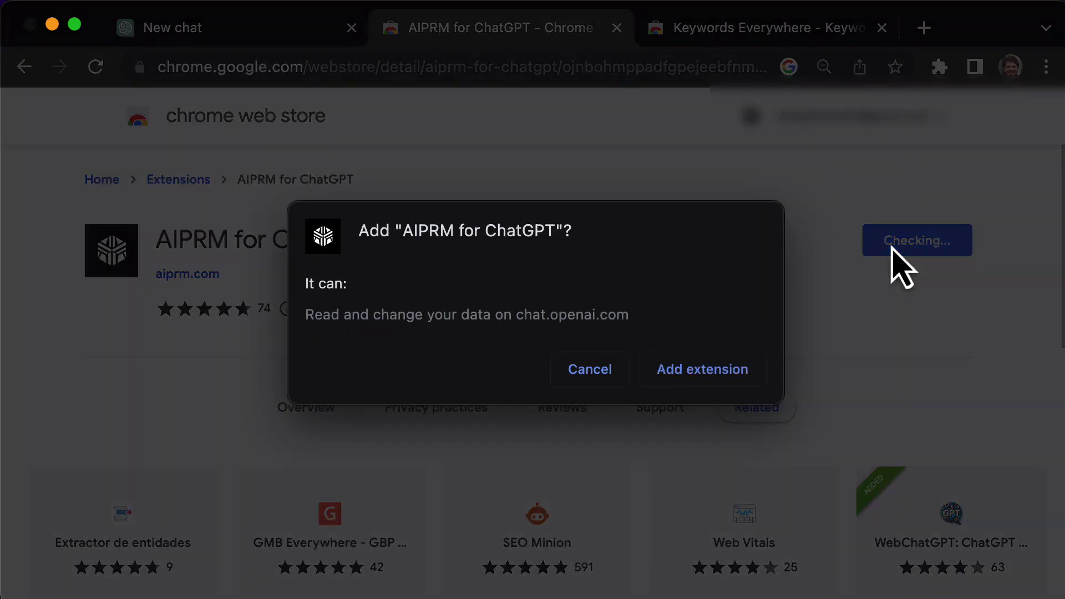
left_click(709, 374)
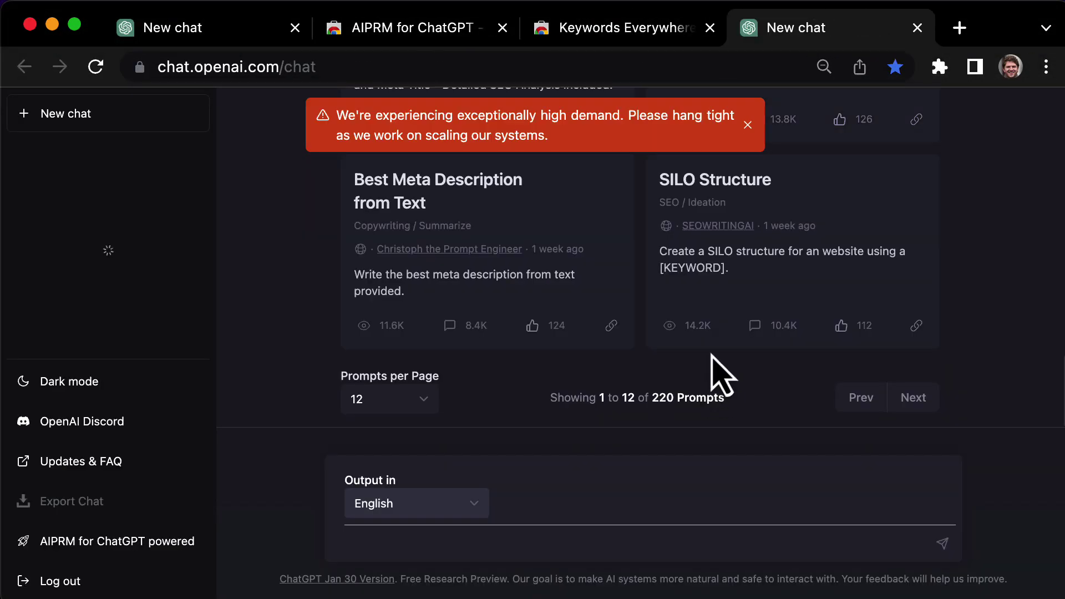
Select the Outrank Article prompt at the top of the AIPRM prompt list
scroll(985, 198, "up", 15)
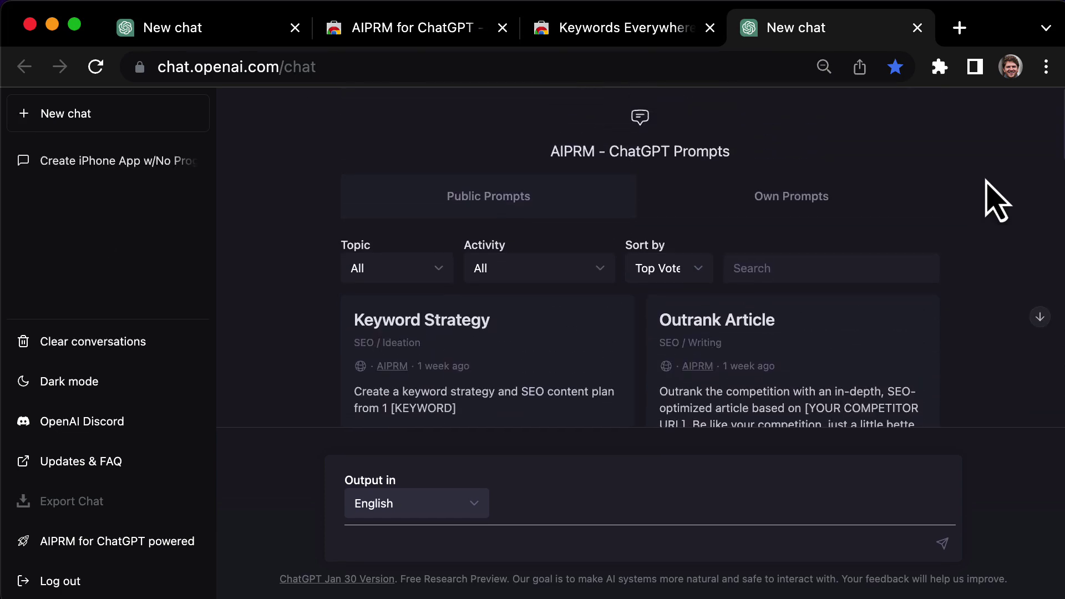
left_click(935, 377)
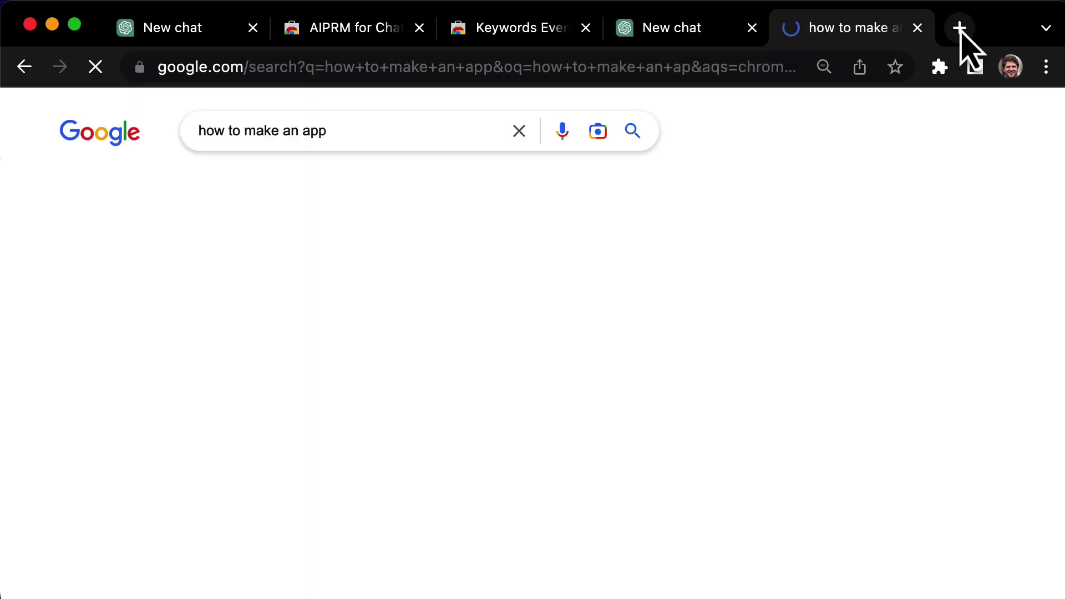
Open the codewithchris 'How To Make An App in 2021' result and select its URL
scroll(721, 288, "down", 3)
scroll(724, 292, "down", 10)
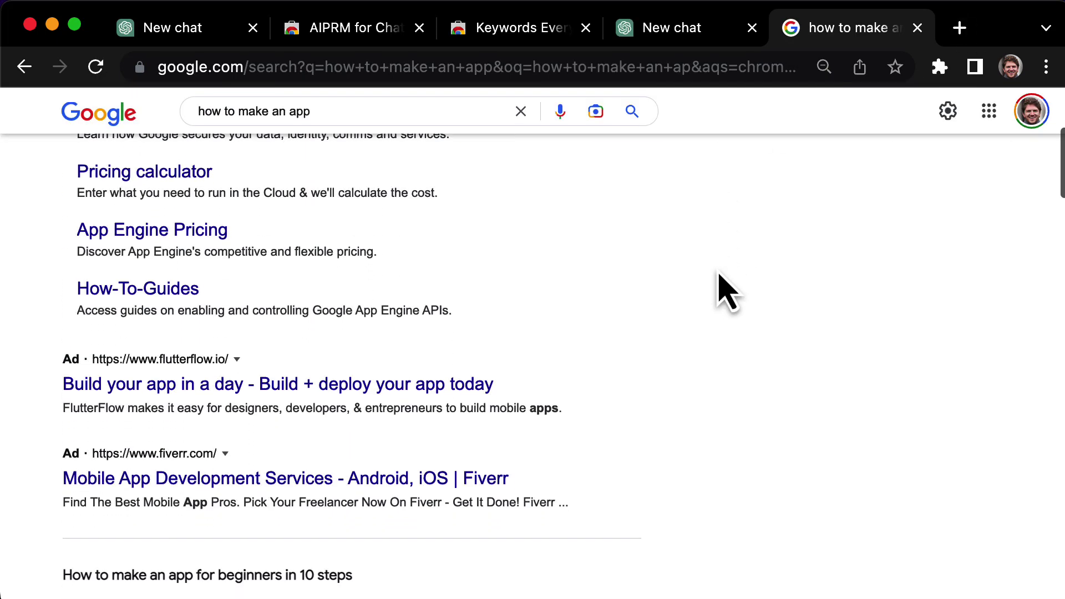
scroll(721, 288, "down", 2)
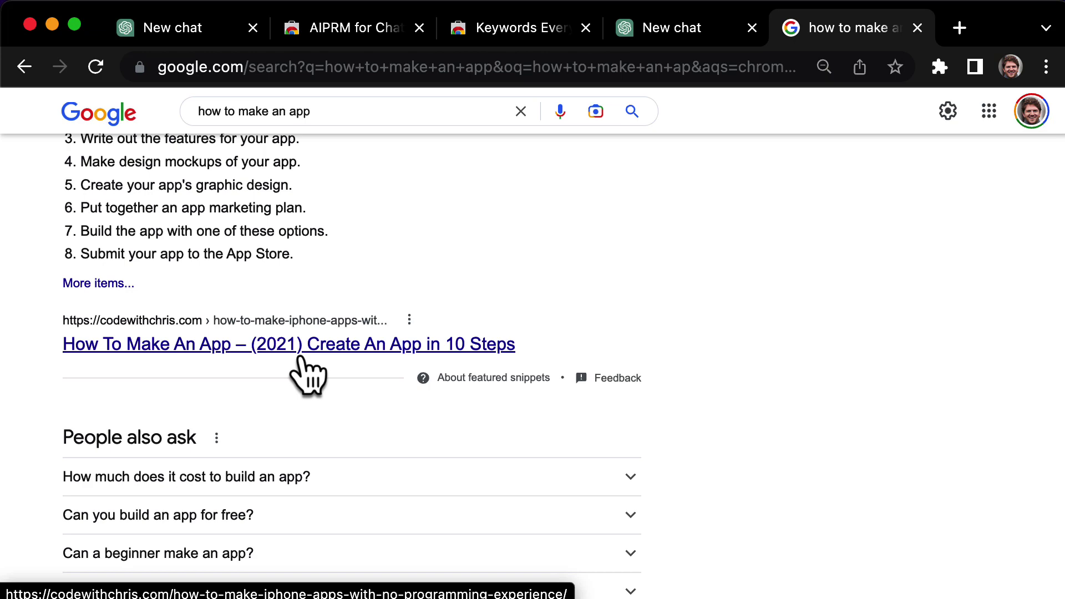
left_click(301, 358)
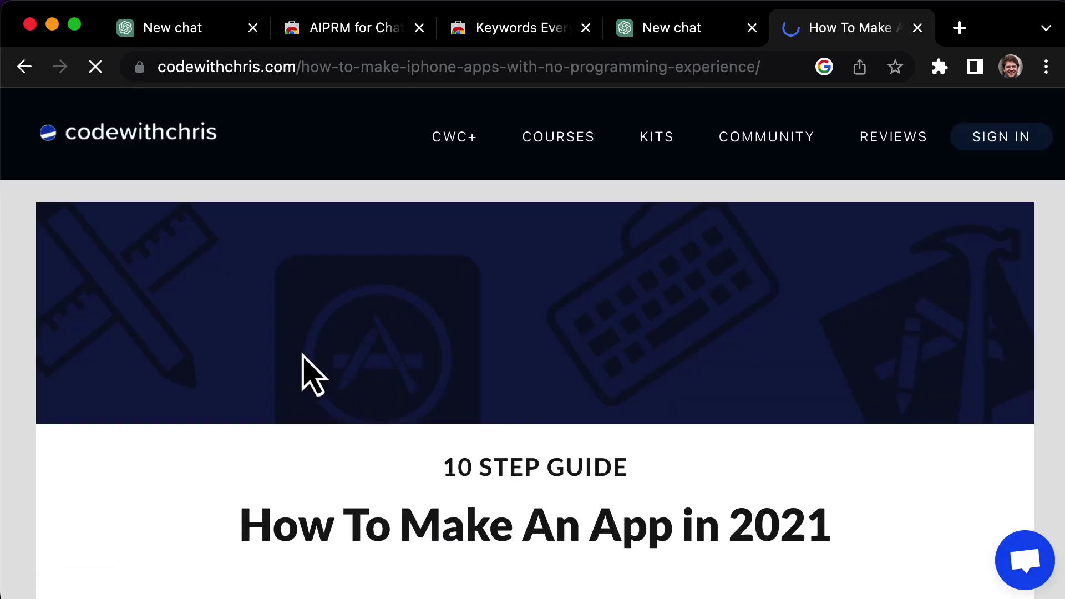
scroll(302, 374, "down", 2)
left_click(418, 66)
key("super+c")
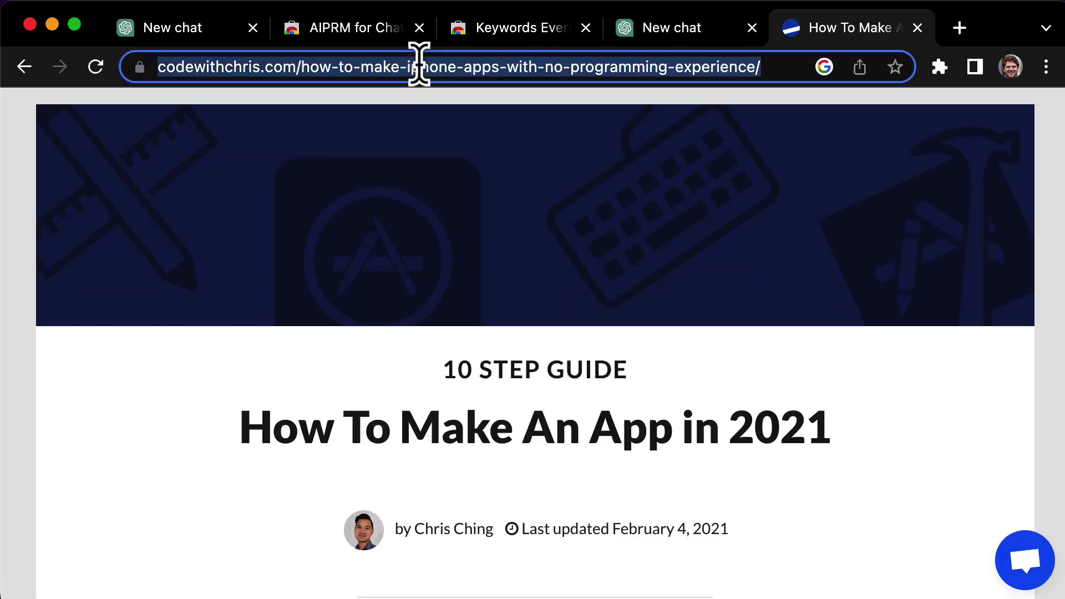
Submit the codewithchris URL to Outrank Article and read the generated iPhone app article through its Conclusion
left_click(626, 40)
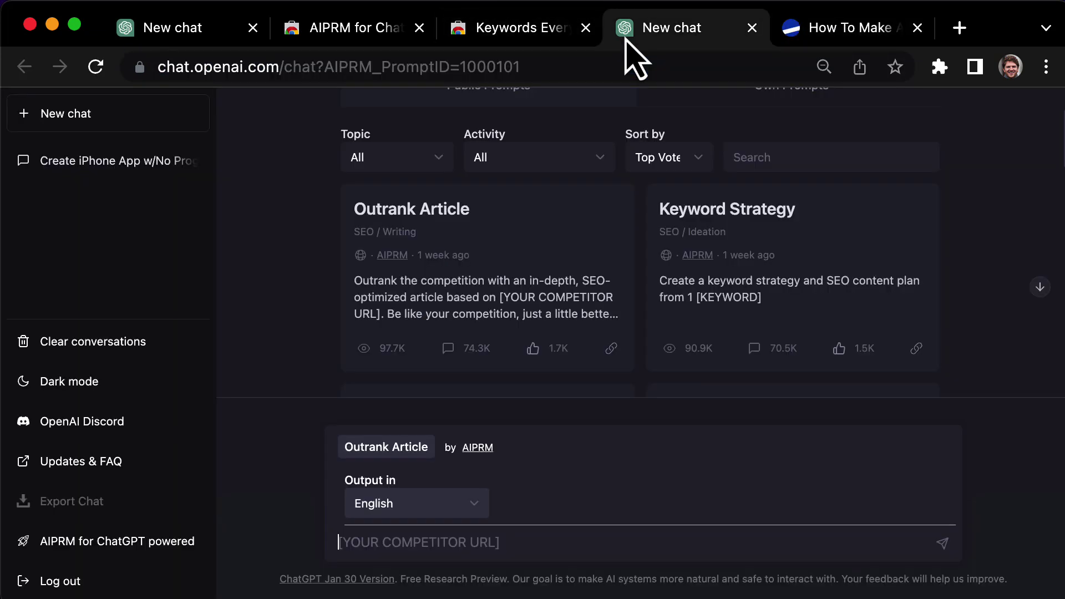
left_click(385, 542)
key("super+v")
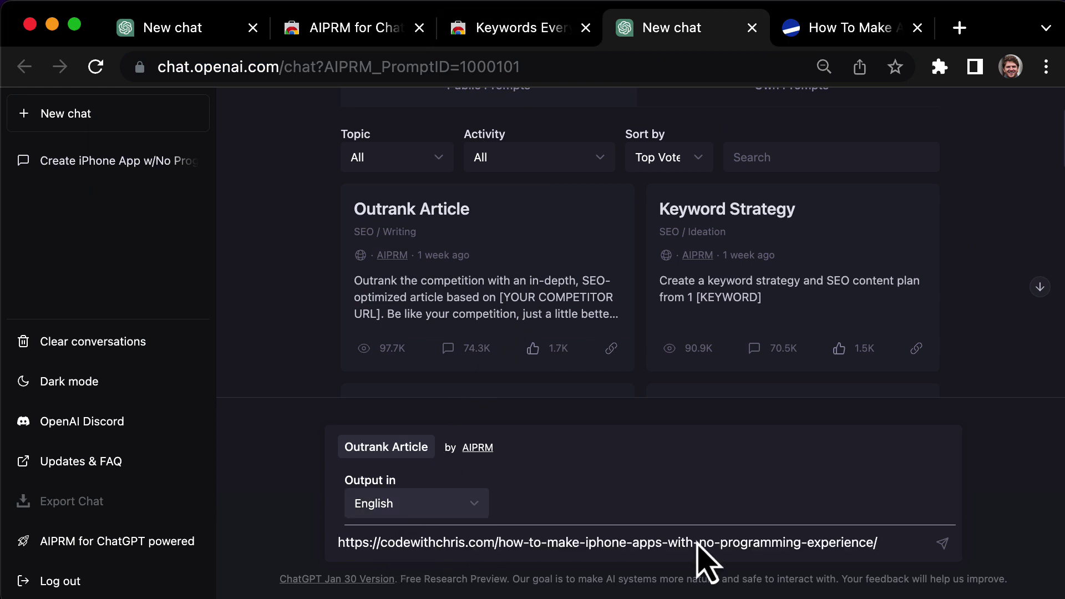
left_click(942, 542)
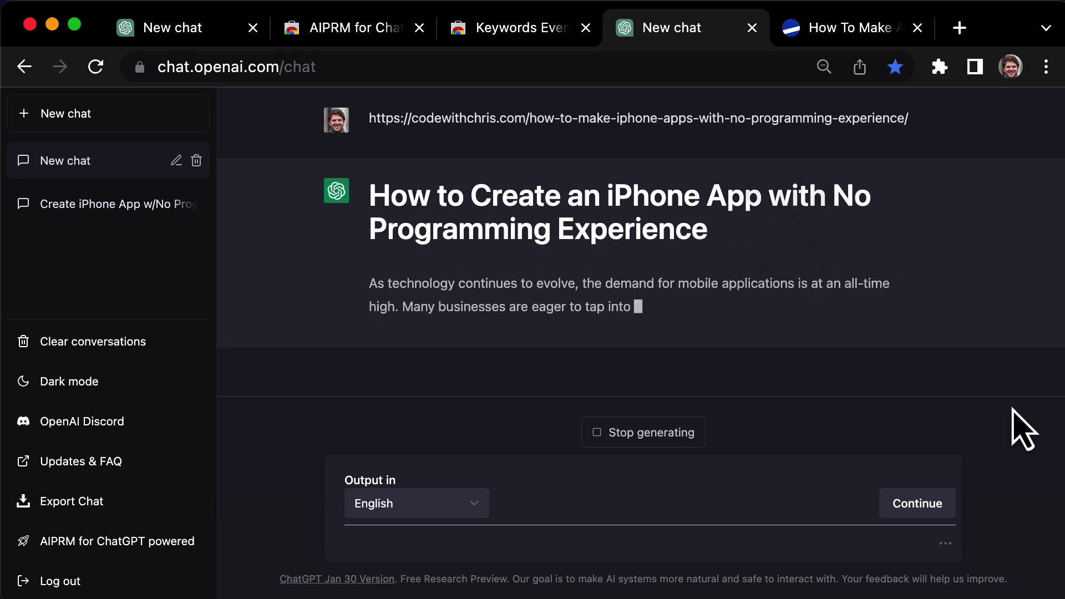
scroll(797, 381, "down", 7)
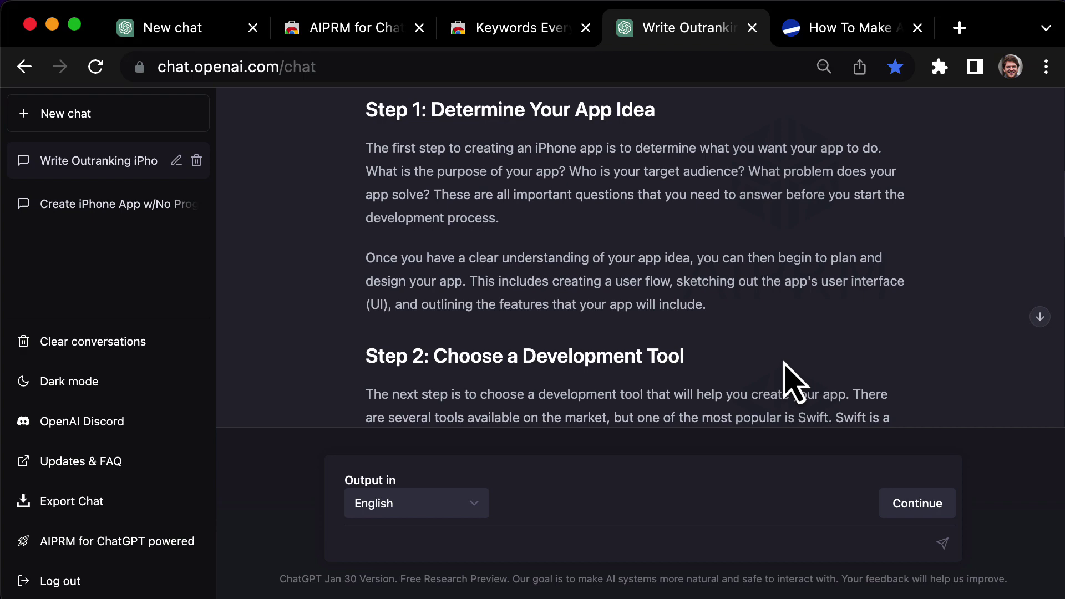
scroll(797, 381, "down", 10)
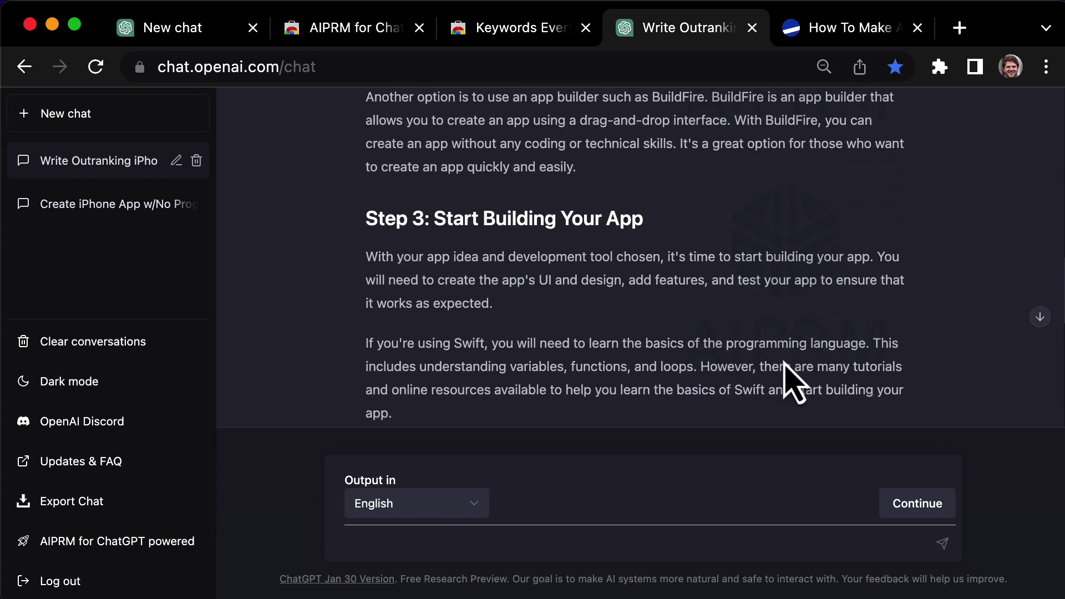
scroll(797, 381, "down", 5)
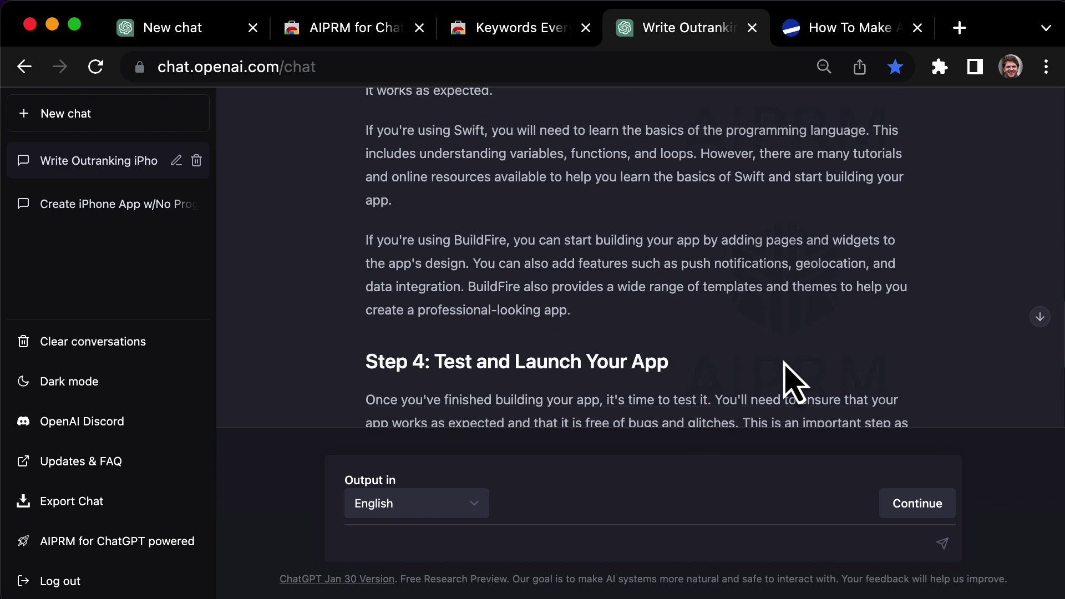
scroll(784, 362, "down", 5)
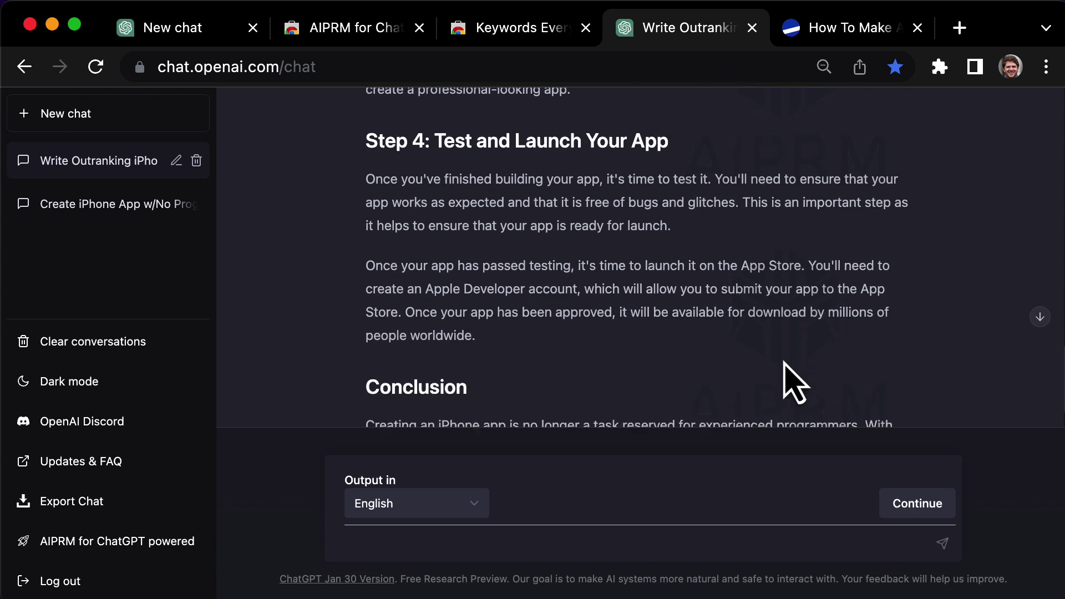
scroll(784, 361, "down", 3)
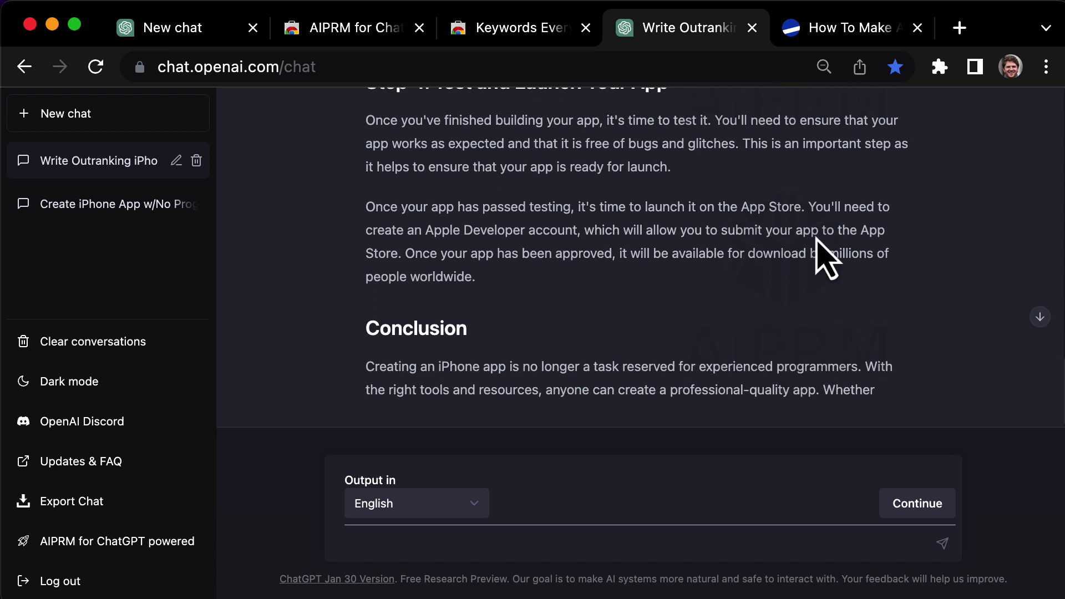
Look through the original codewithchris article, highlighting its 10 STEP GUIDE heading
left_click(841, 37)
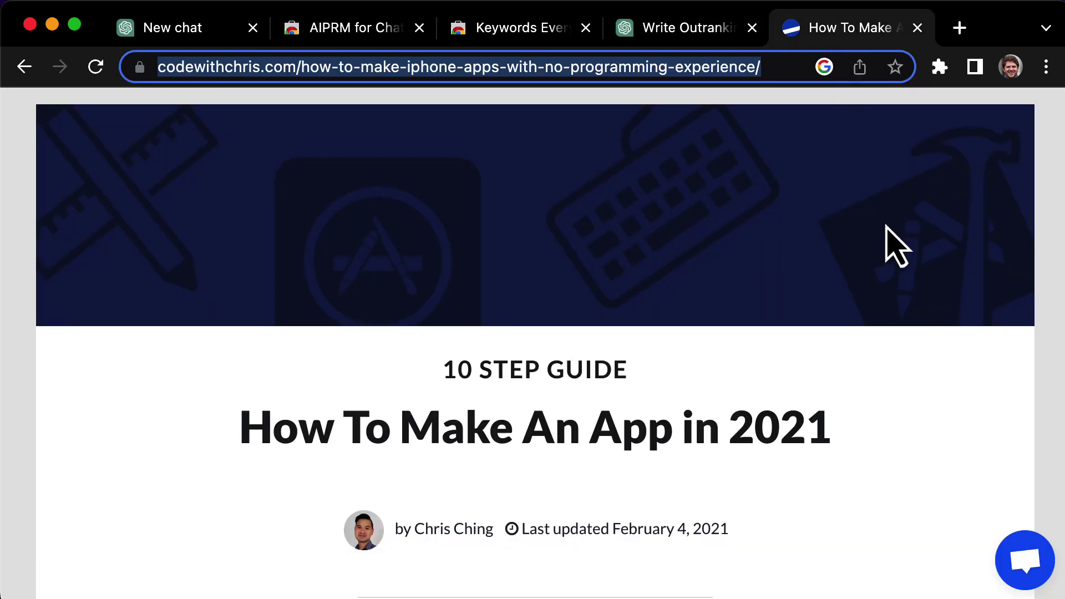
left_click(943, 397)
scroll(943, 396, "down", 5)
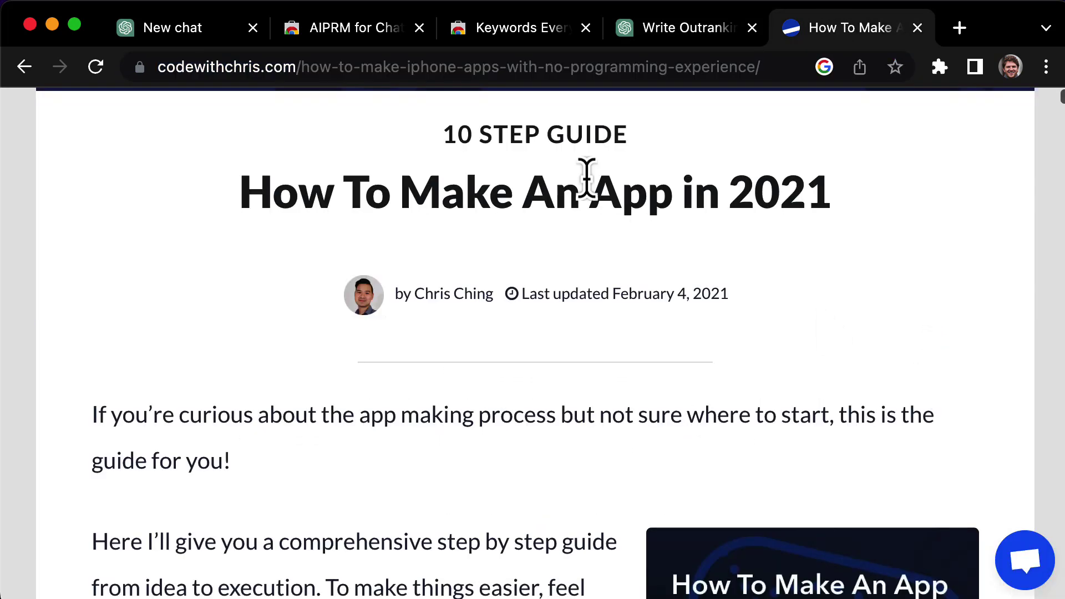
left_click_drag(450, 127, 643, 157)
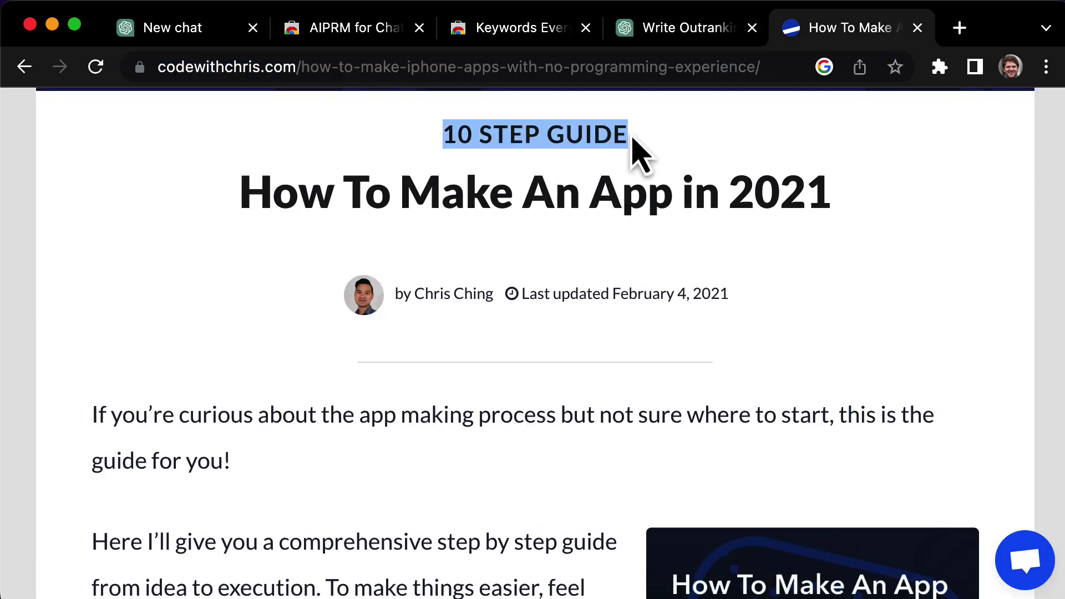
left_click(916, 285)
scroll(915, 285, "down", 7)
scroll(916, 286, "down", 20)
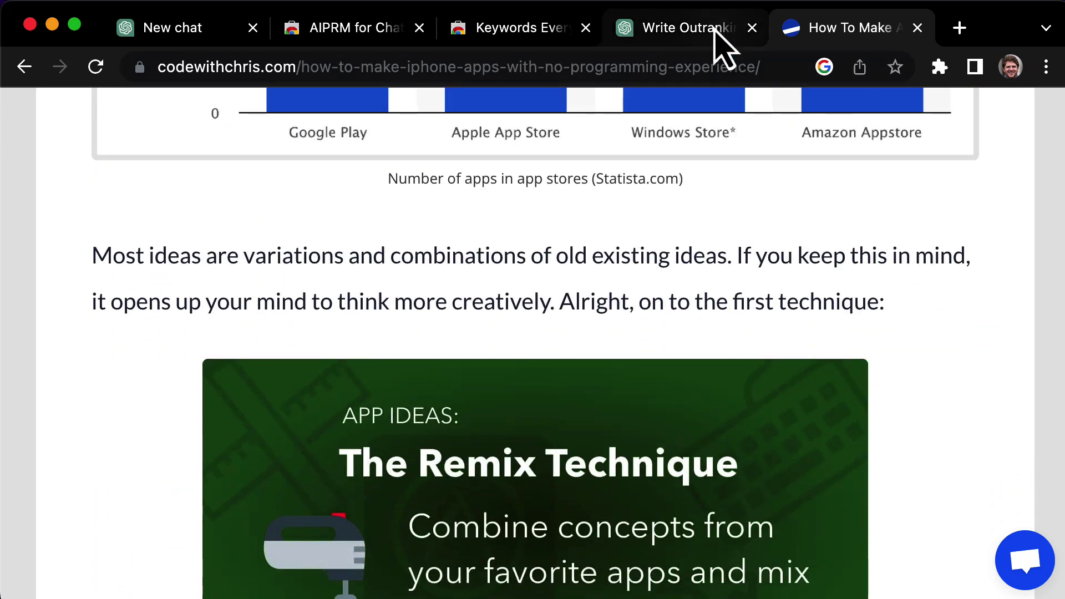
Scroll the generated iPhone app article in ChatGPT back up to its title
left_click(714, 32)
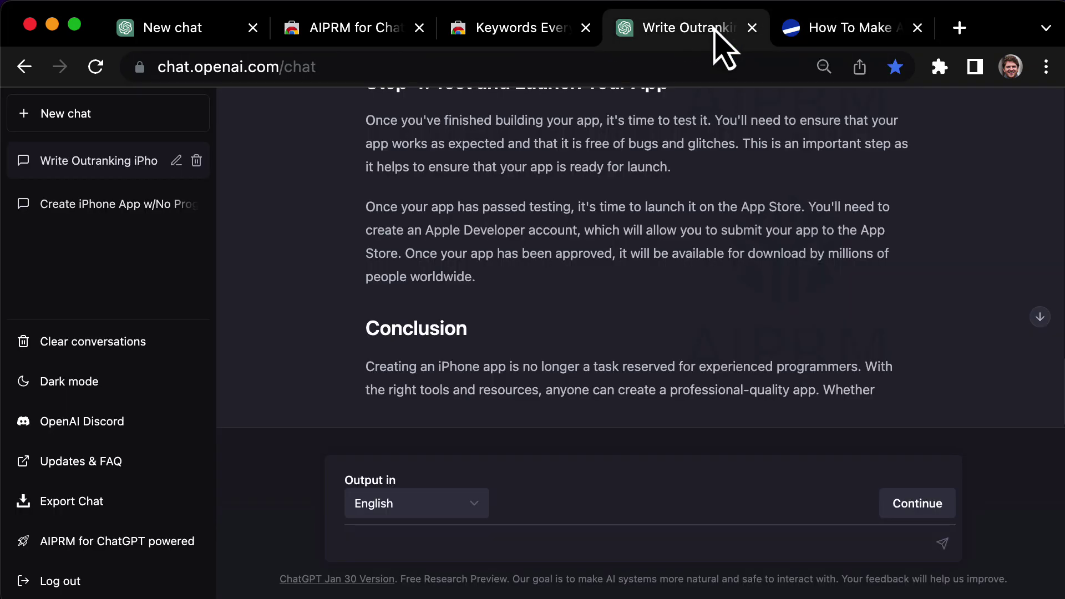
scroll(768, 264, "up", 10)
scroll(768, 265, "up", 10)
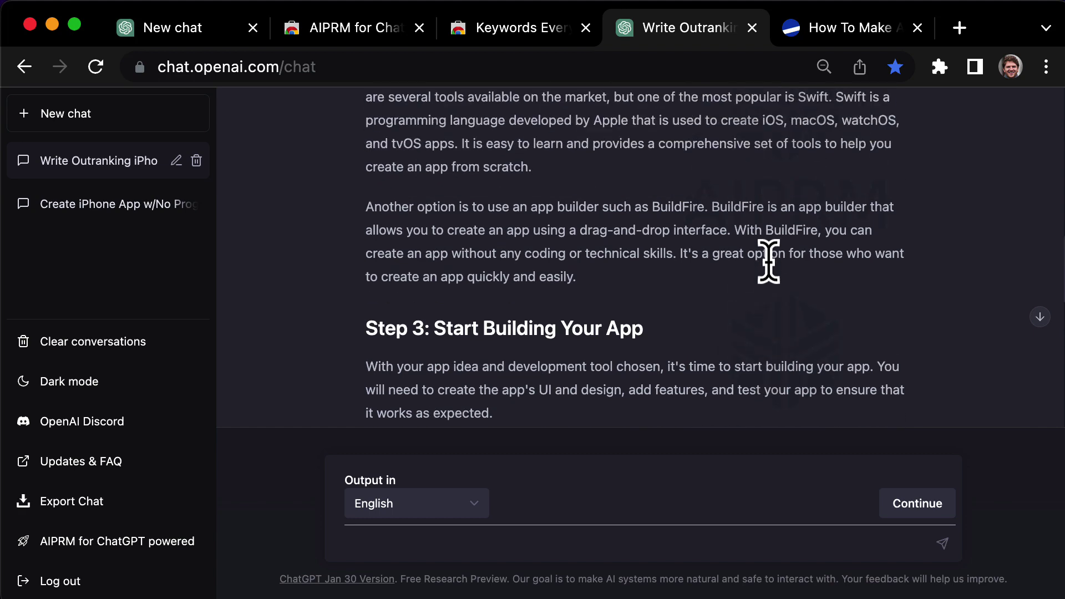
scroll(779, 281, "up", 8)
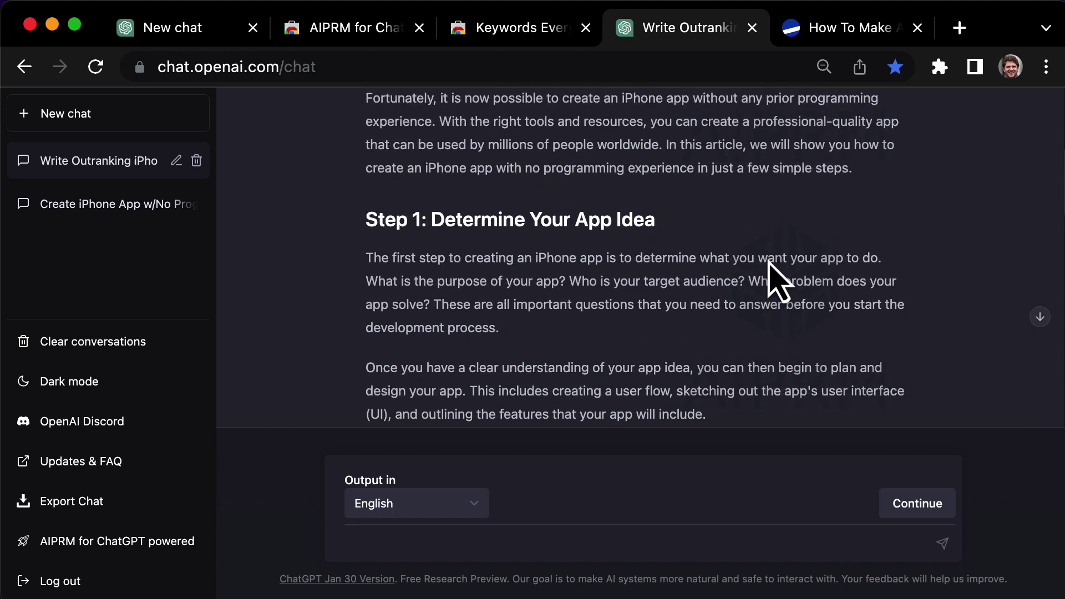
scroll(769, 261, "up", 5)
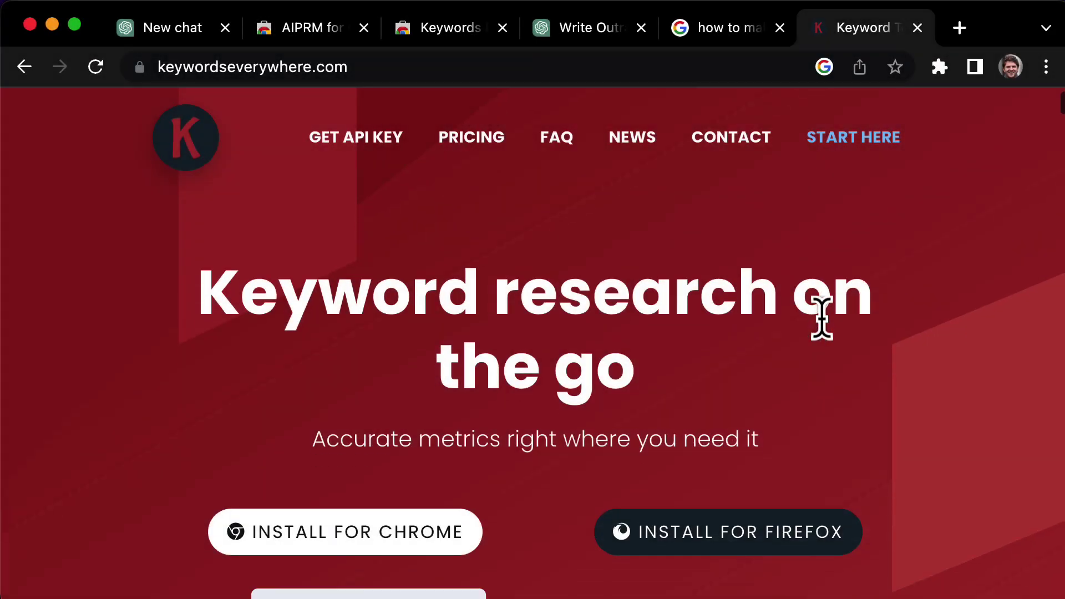
Check Keywords Everywhere's pay-as-you-go pricing, highlighting the $10 credit price, then return to the search results
scroll(827, 327, "down", 1)
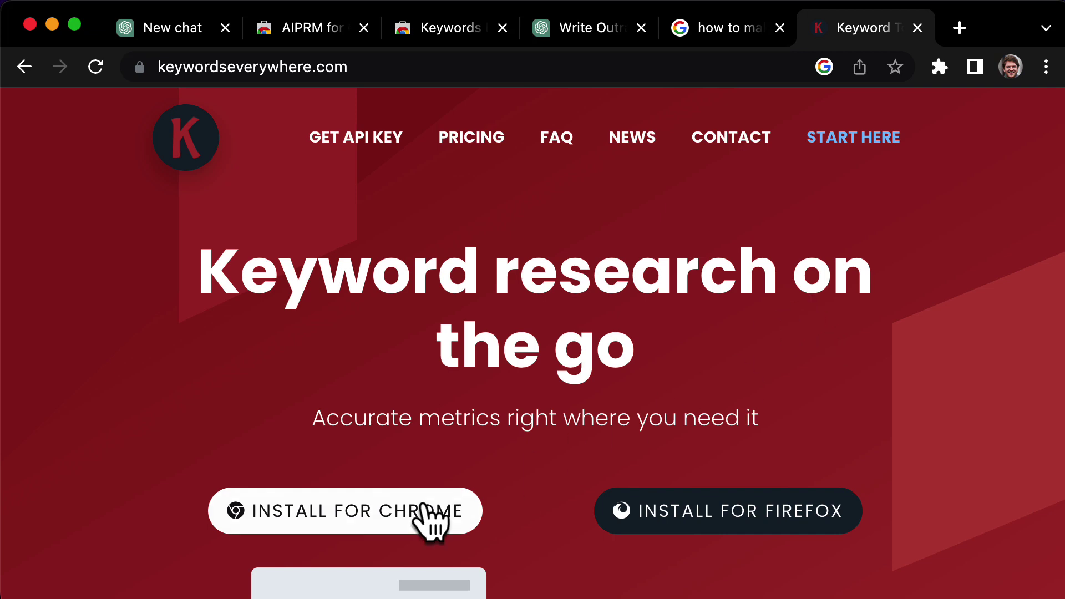
left_click(411, 526)
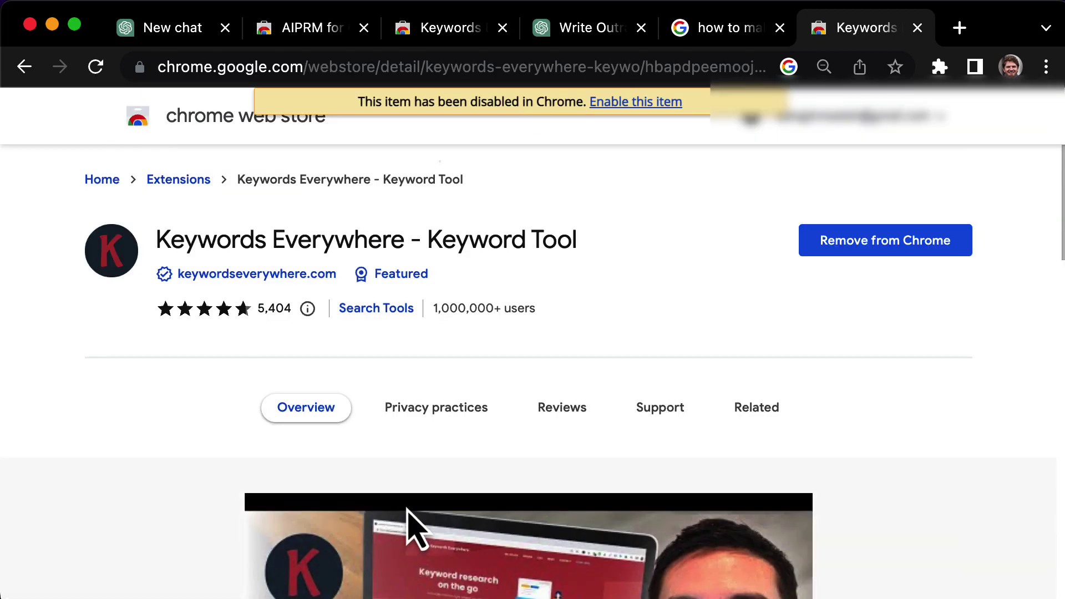
left_click_drag(445, 316, 590, 333)
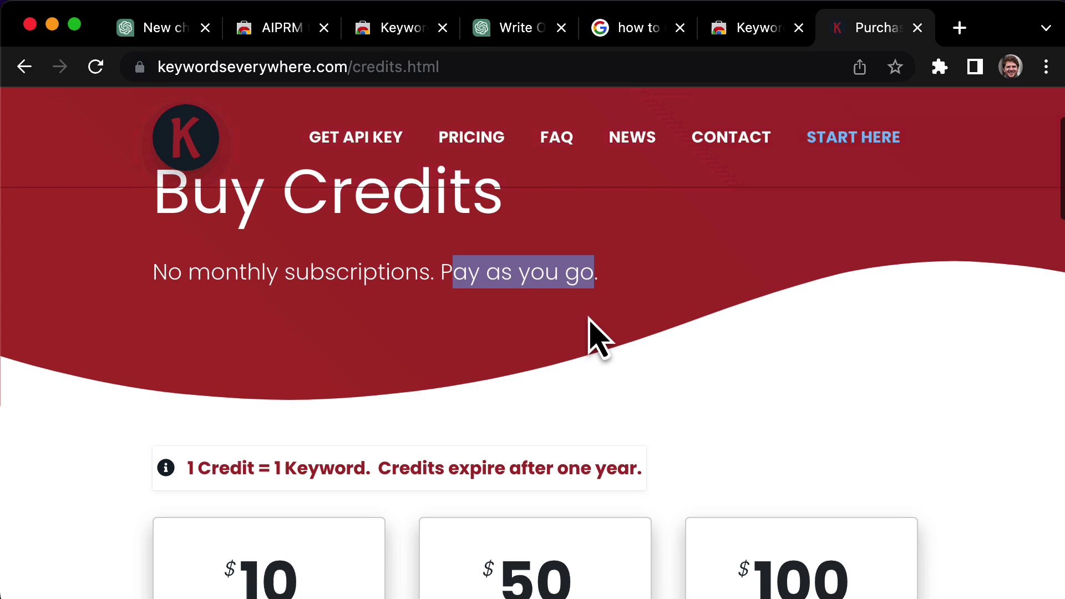
scroll(590, 332, "down", 4)
left_click_drag(250, 396, 306, 399)
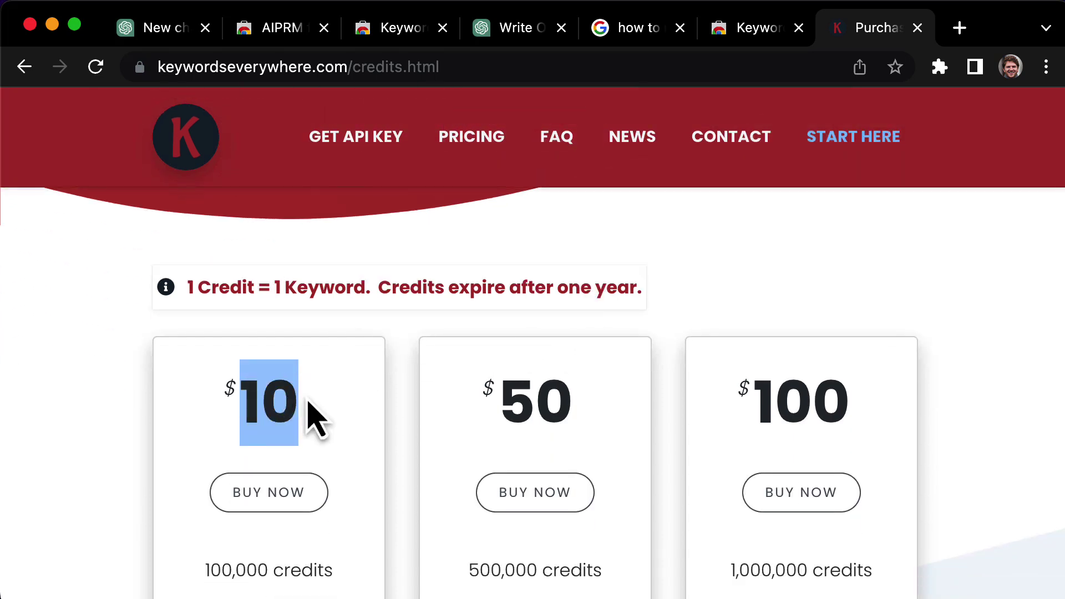
scroll(703, 250, "down", 2)
key("super+5")
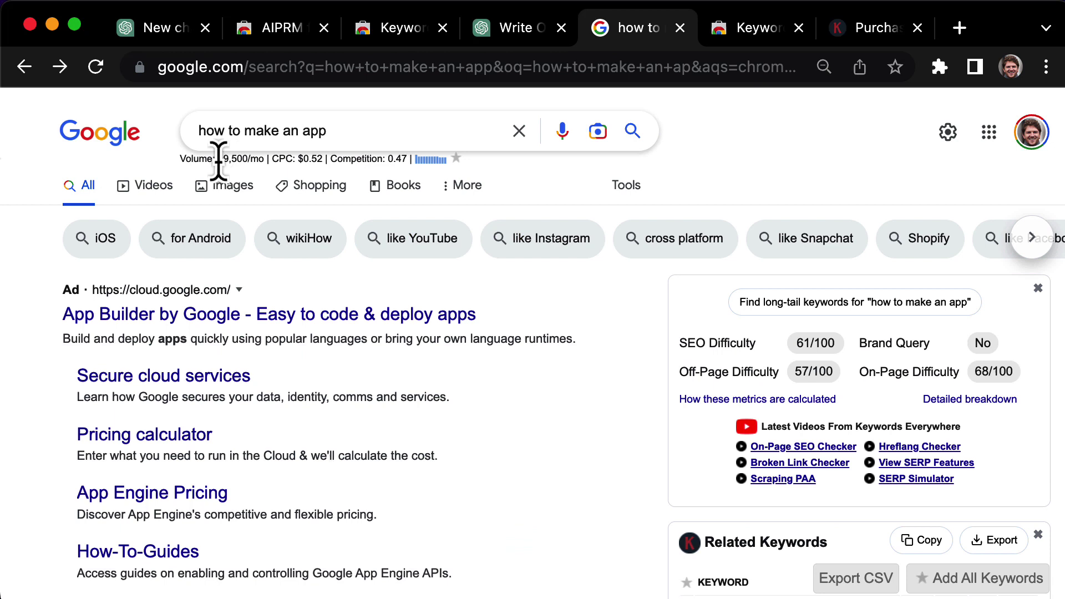
Note the monthly search volume, then show codewithchris backlinks and page to entries 11–20 of 110
left_click_drag(182, 159, 265, 161)
left_click(269, 165)
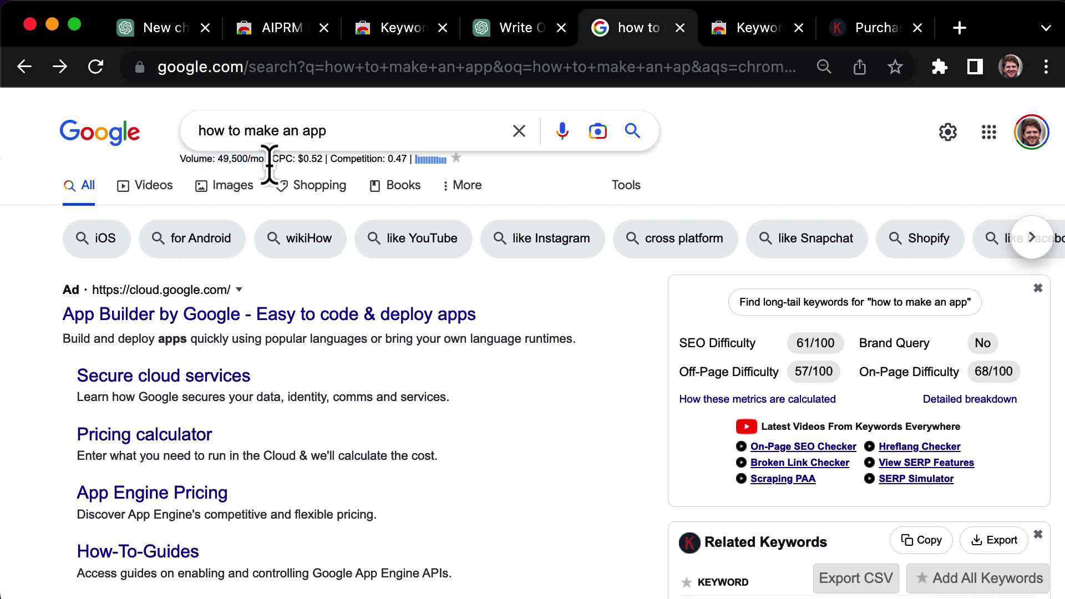
scroll(476, 330, "down", 10)
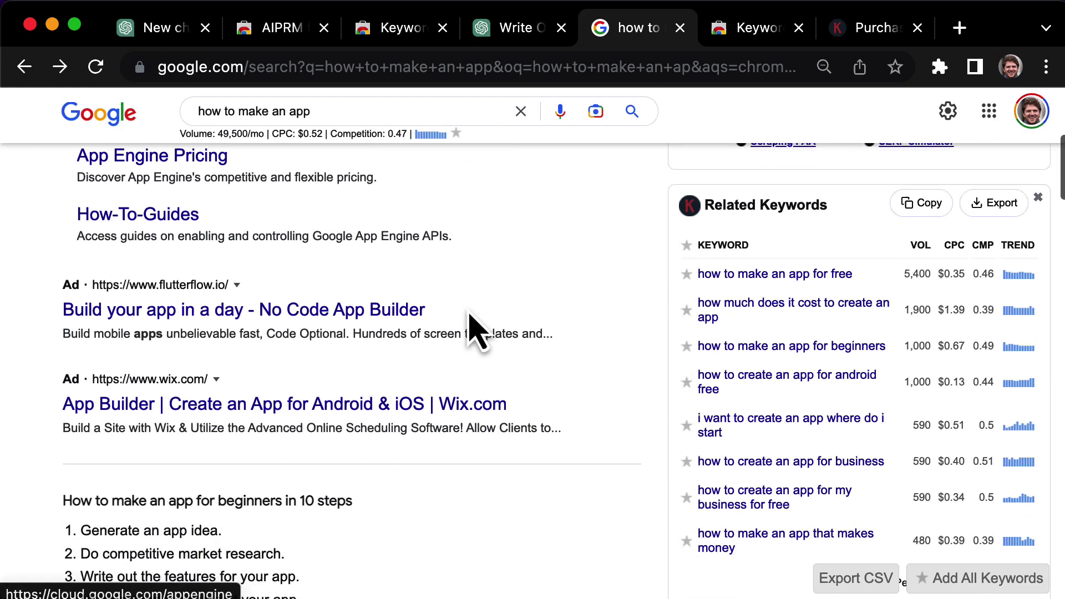
scroll(469, 322, "down", 4)
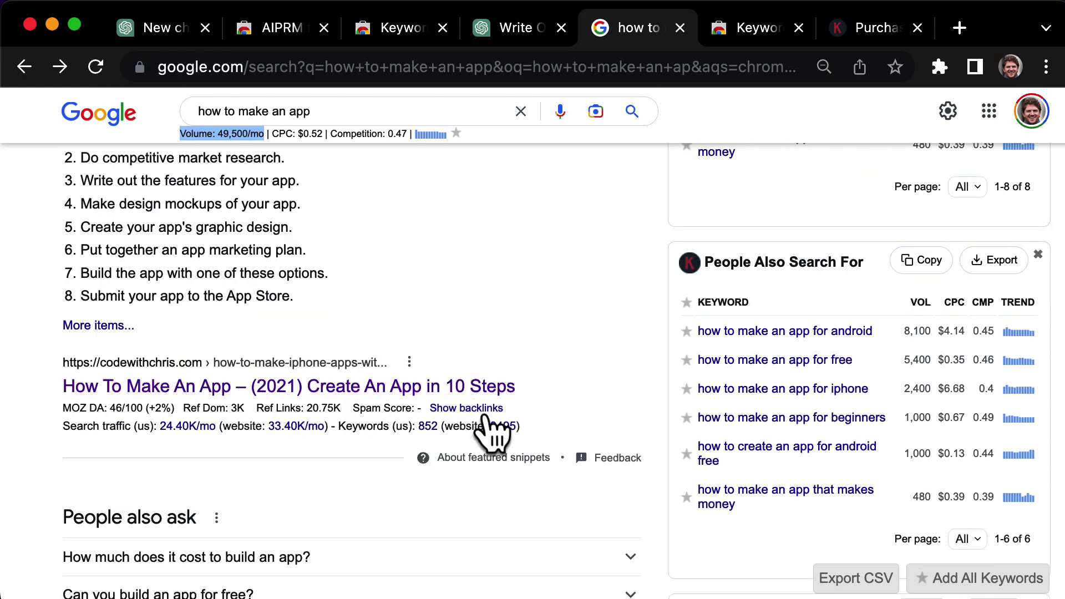
left_click(481, 411)
scroll(487, 419, "down", 5)
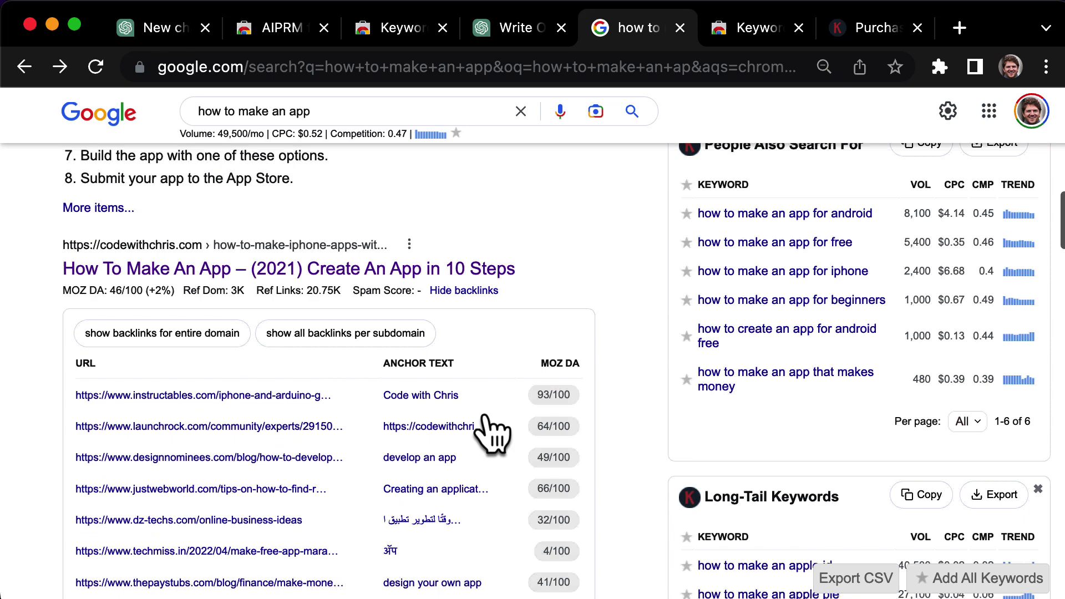
scroll(490, 434, "down", 2)
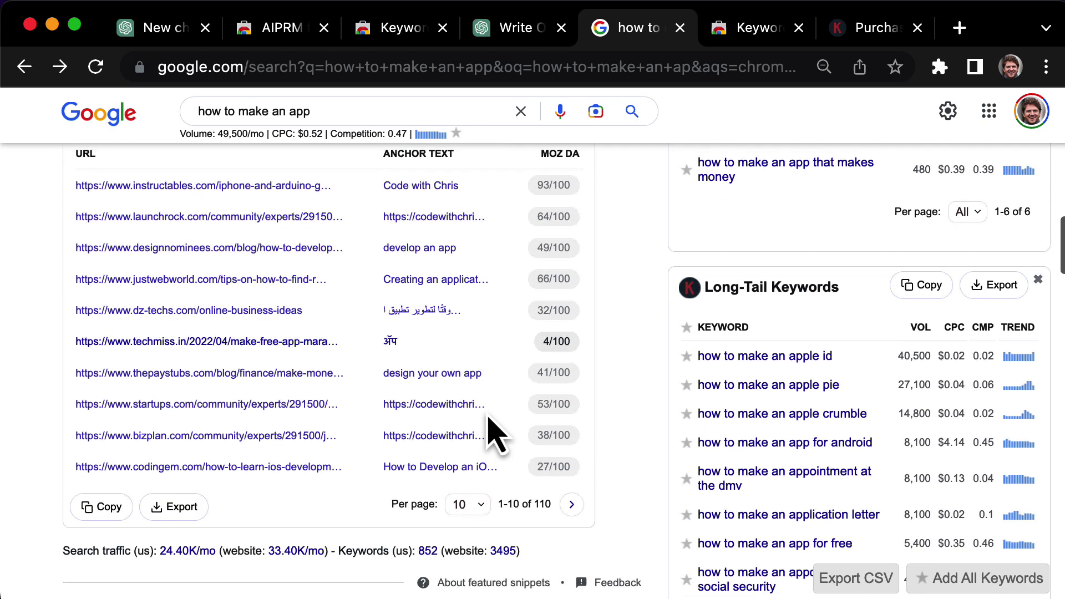
left_click(571, 504)
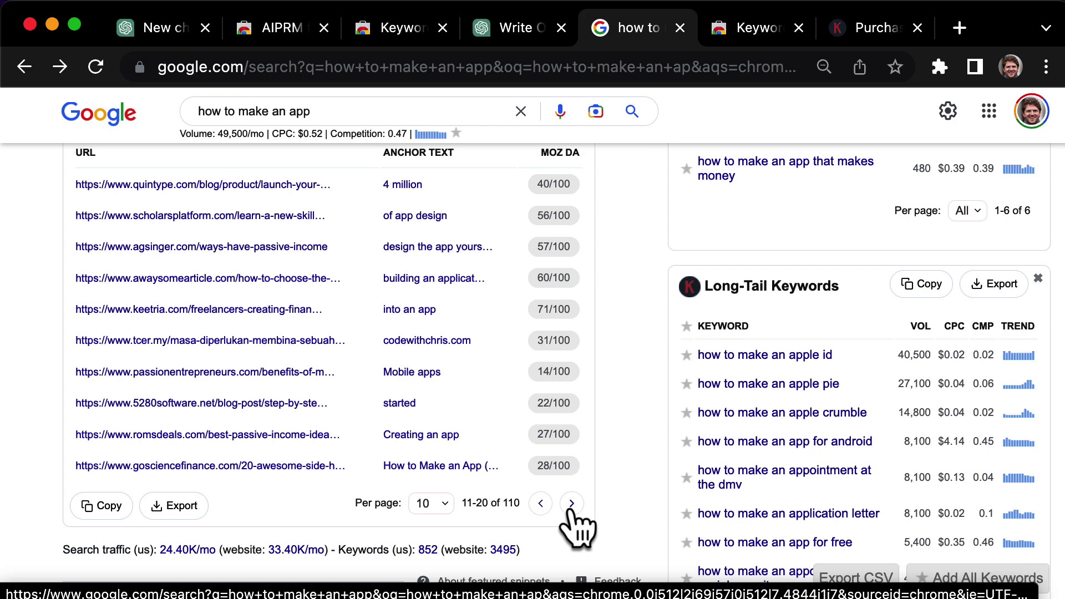
Open the '3 Ways to Have a Passive Income' backlink and highlight its 'design the app yourself' link
left_click(247, 247)
scroll(423, 305, "down", 15)
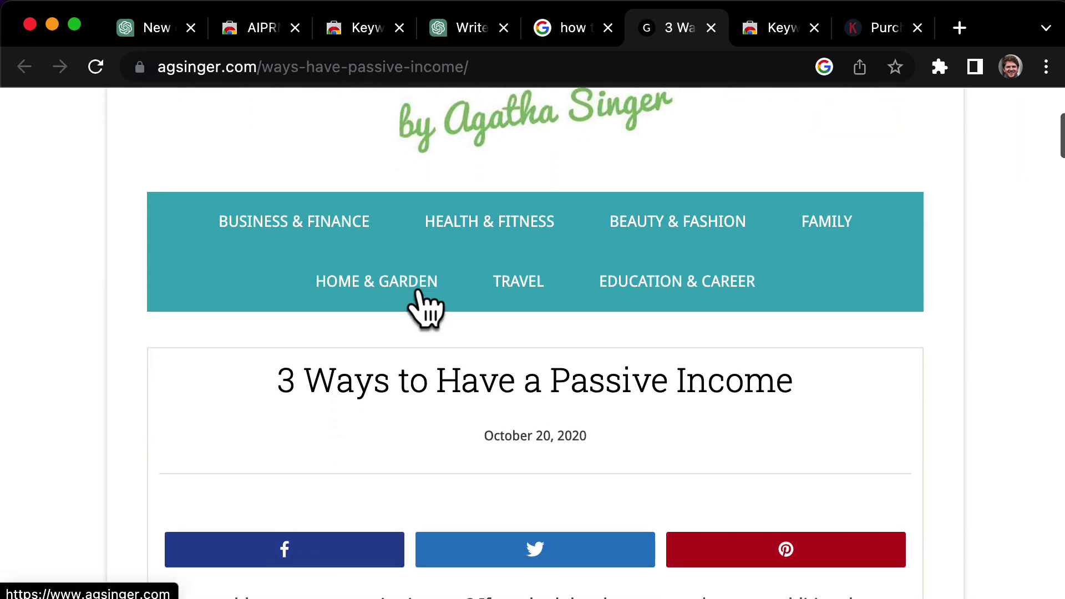
scroll(420, 300, "down", 12)
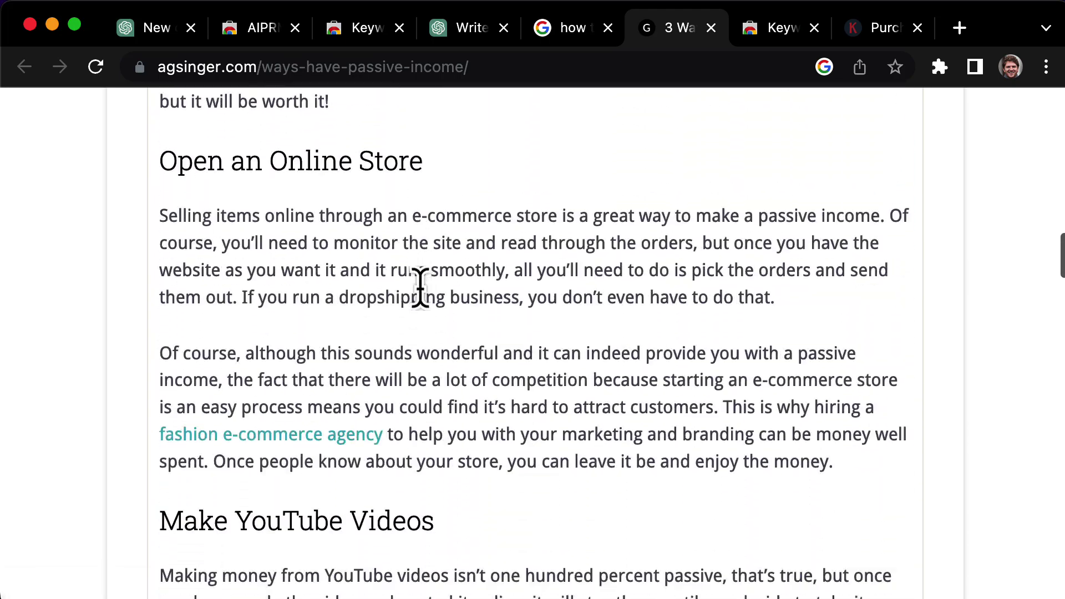
scroll(421, 287, "down", 10)
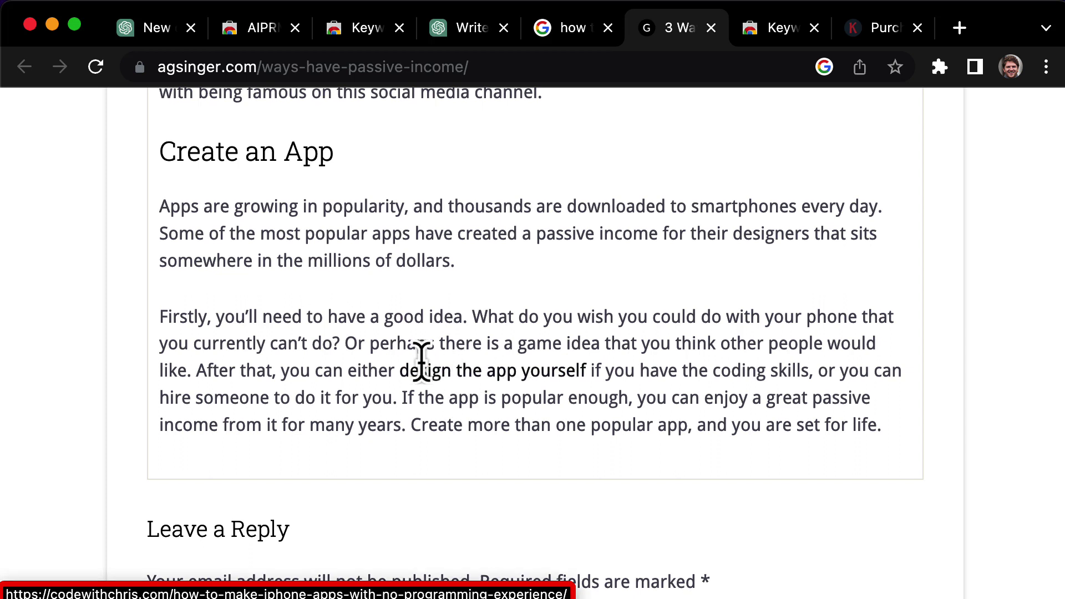
left_click_drag(398, 372, 593, 373)
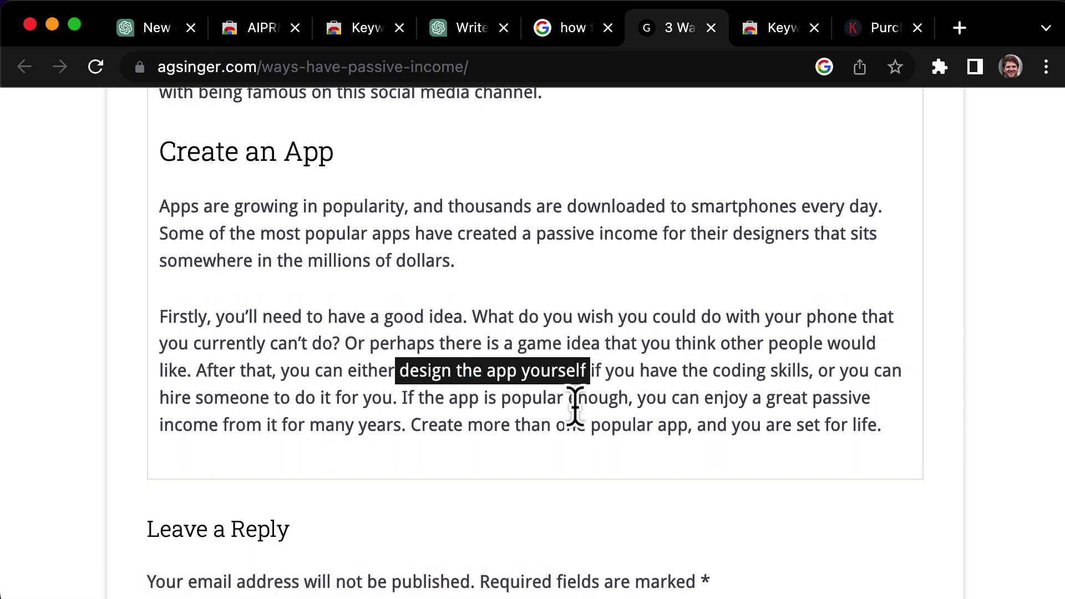
Go to the agsinger.com blog's Contact page
scroll(528, 333, "up", 20)
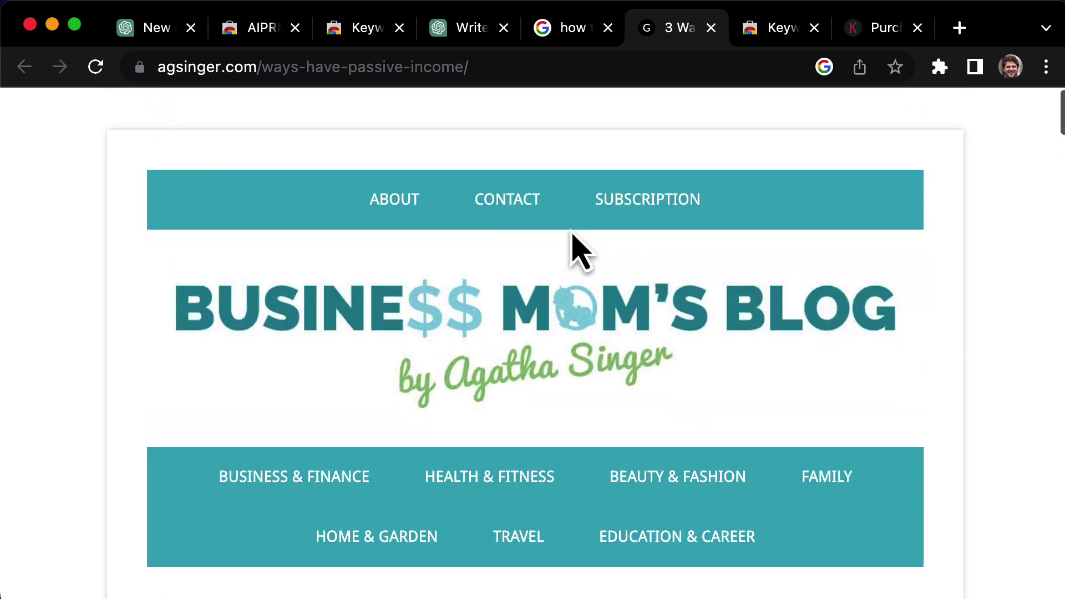
scroll(571, 233, "down", 2)
left_click(506, 161)
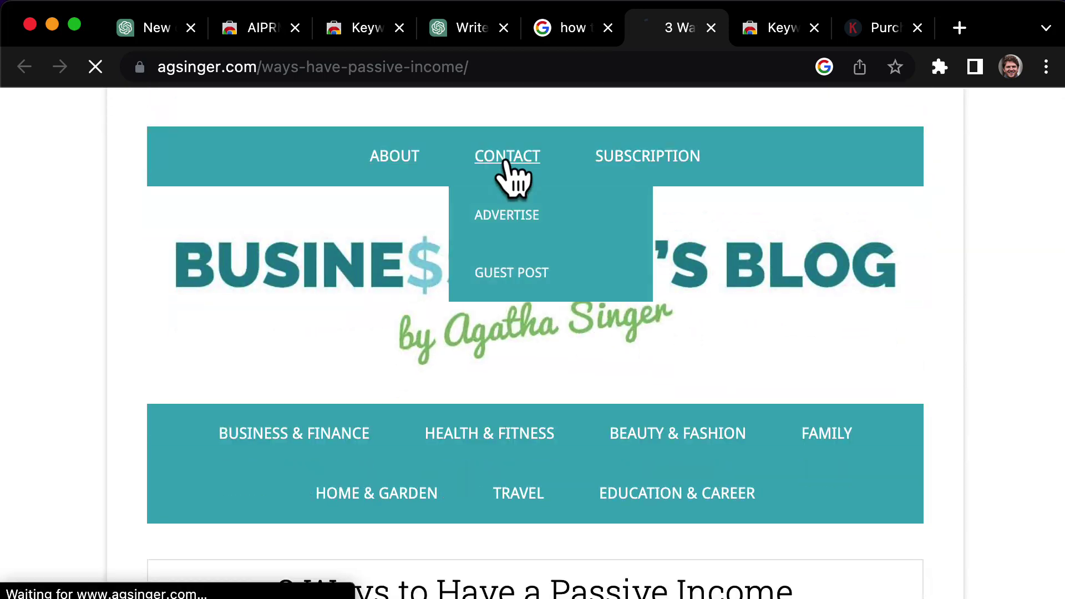
scroll(506, 162, "down", 6)
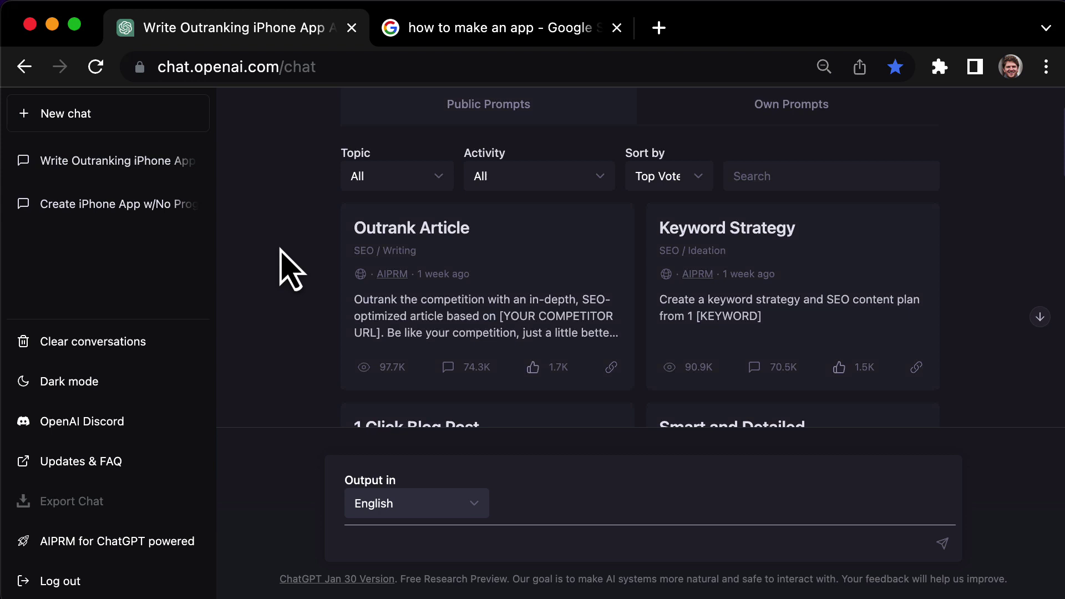
Run the AIPRM Keyword Strategy prompt with the keyword 'how to use chatgpt'
left_click(771, 253)
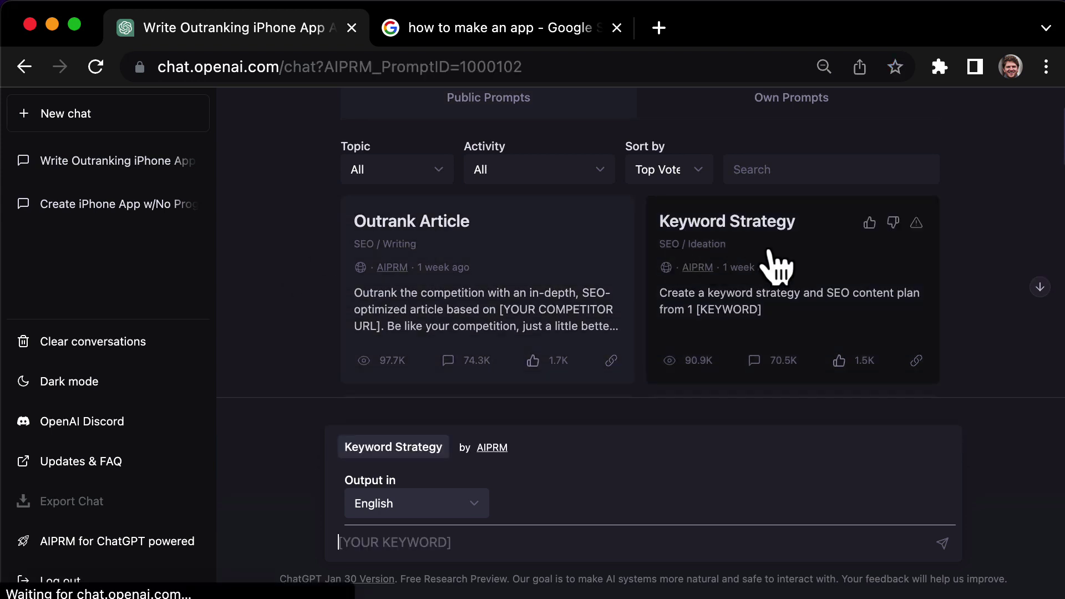
type("how to use chatgpt")
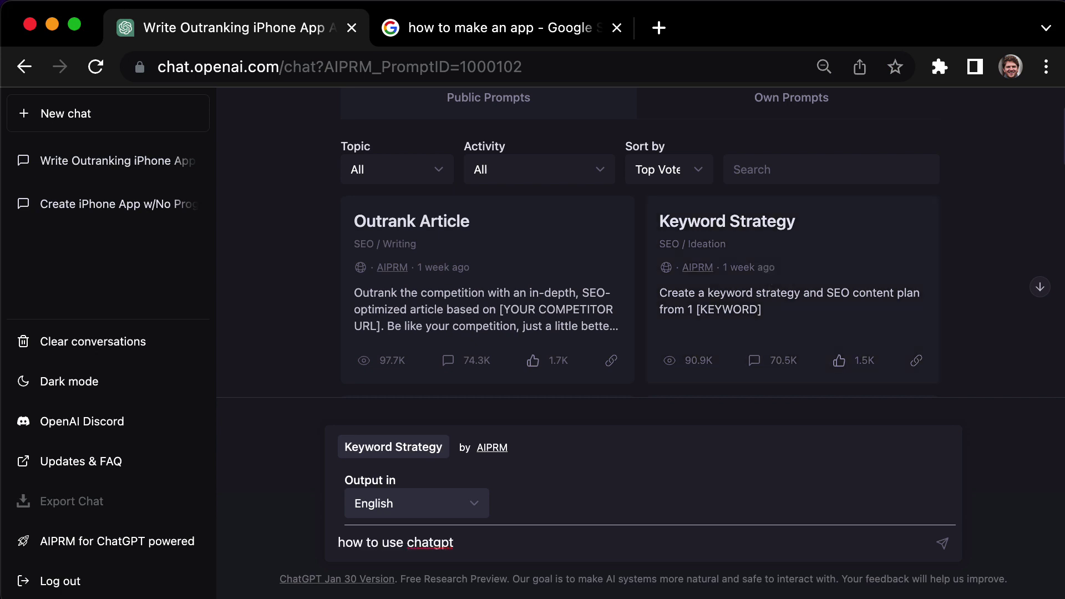
key("Return")
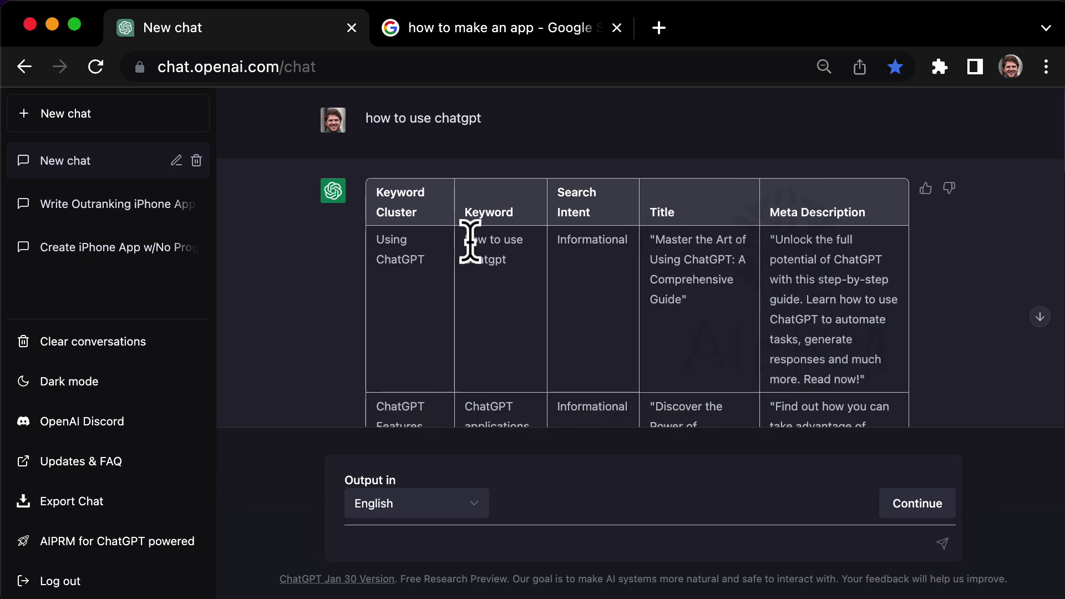
left_click_drag(472, 239, 518, 281)
left_click(559, 250)
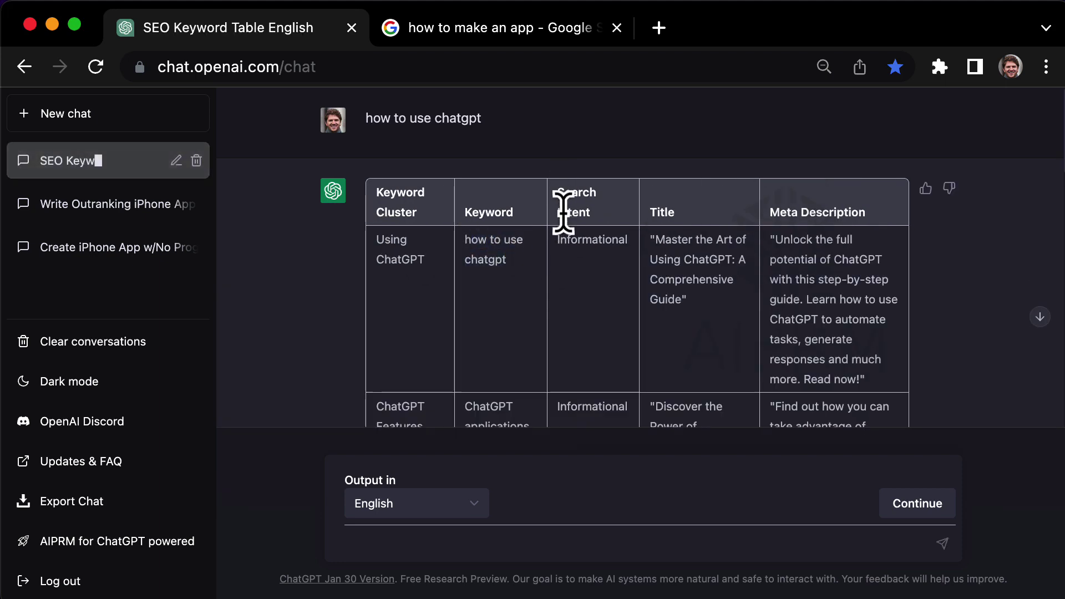
left_click_drag(559, 247, 642, 261)
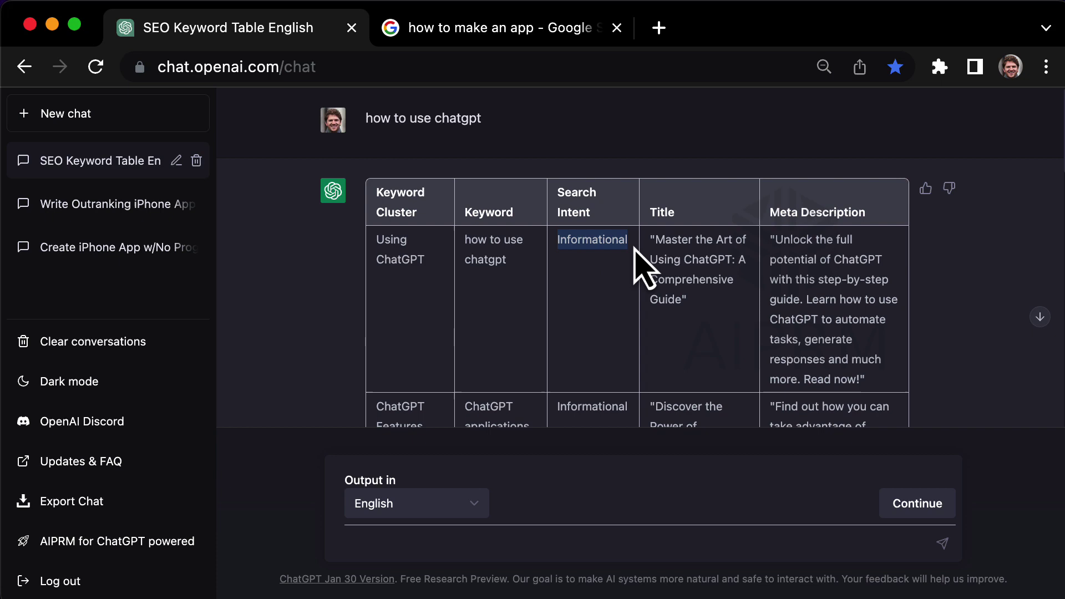
left_click(620, 258)
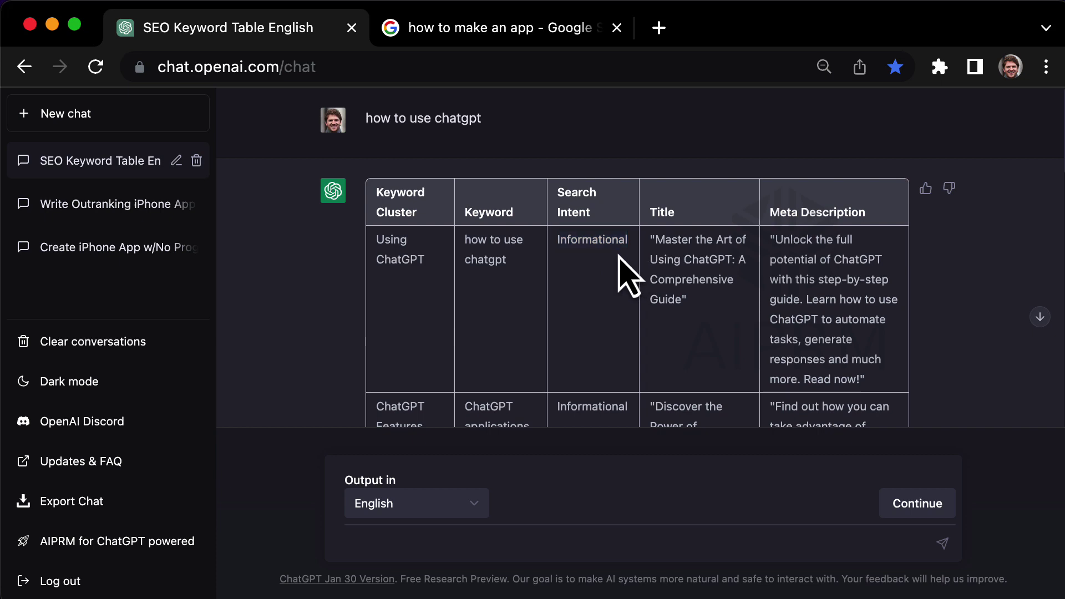
left_click_drag(656, 238, 687, 302)
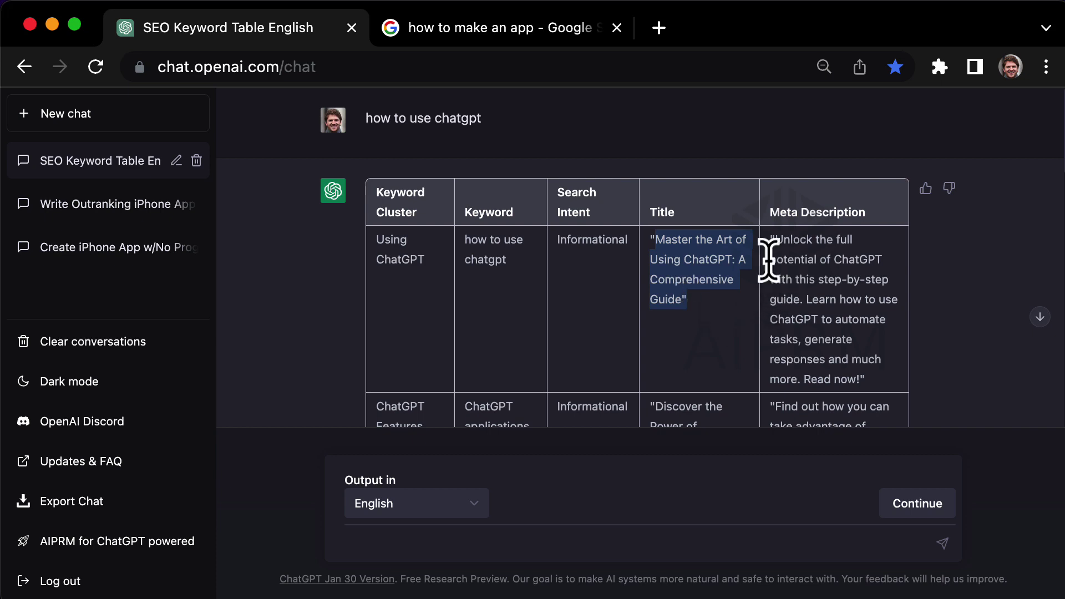
left_click(951, 393)
scroll(954, 394, "down", 3)
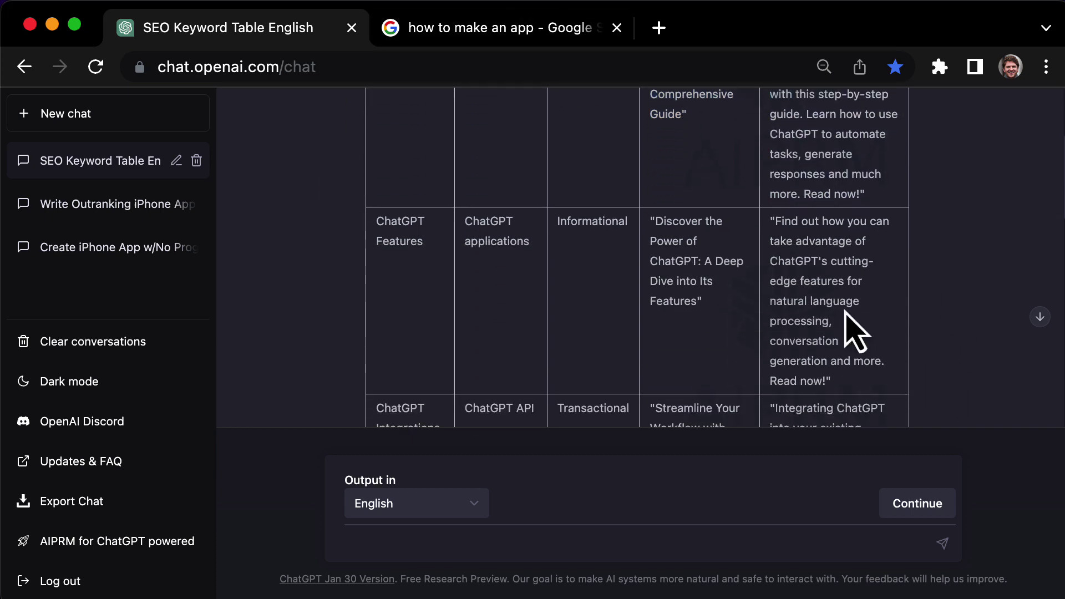
scroll(854, 333, "down", 9)
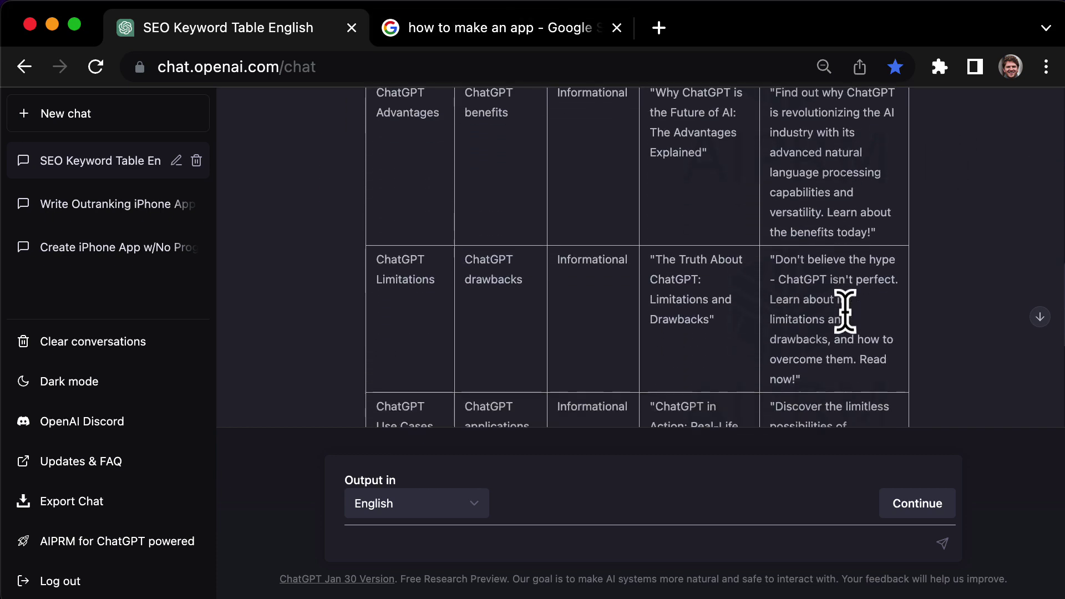
scroll(846, 311, "down", 3)
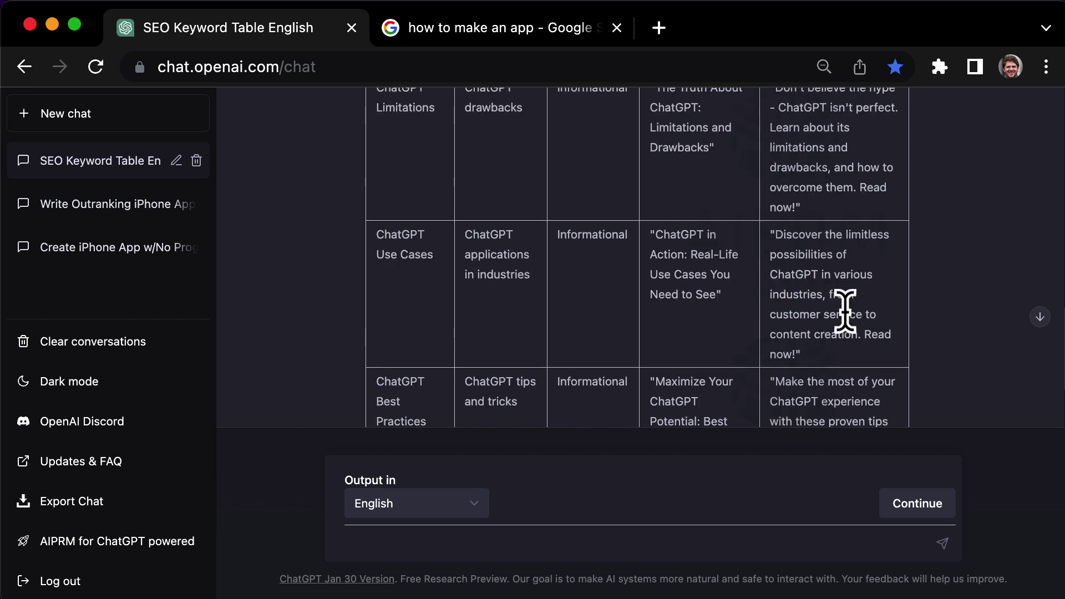
scroll(846, 311, "down", 3)
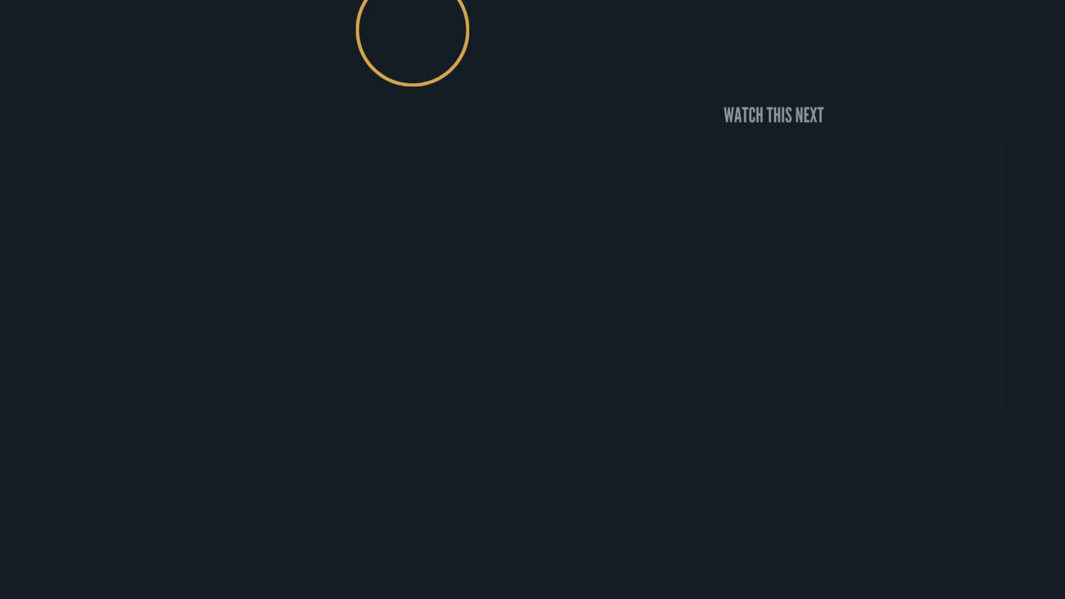